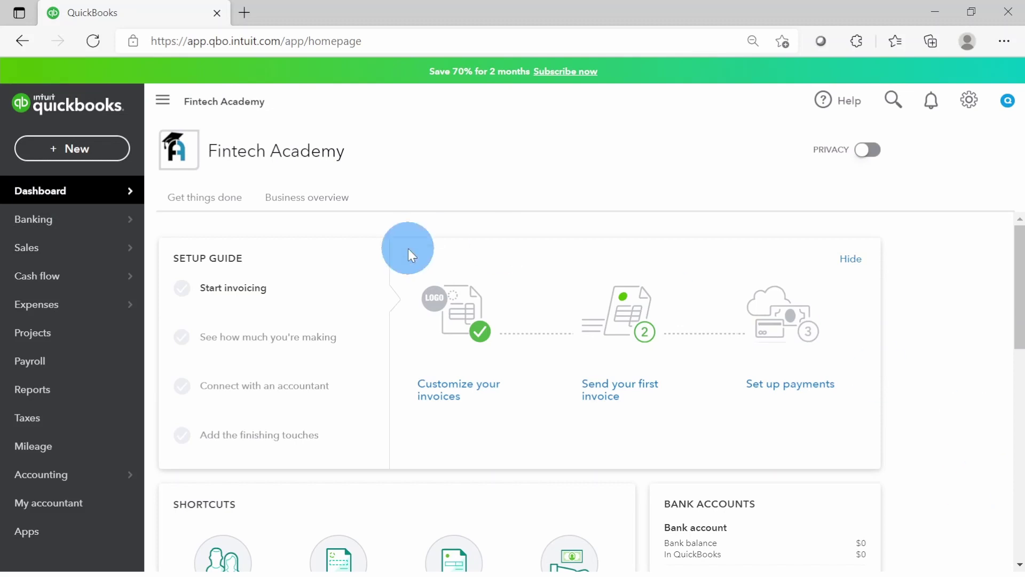
# Create a new blank estimate (no. 1001) from the + New menu.
pyautogui.click(62, 158)
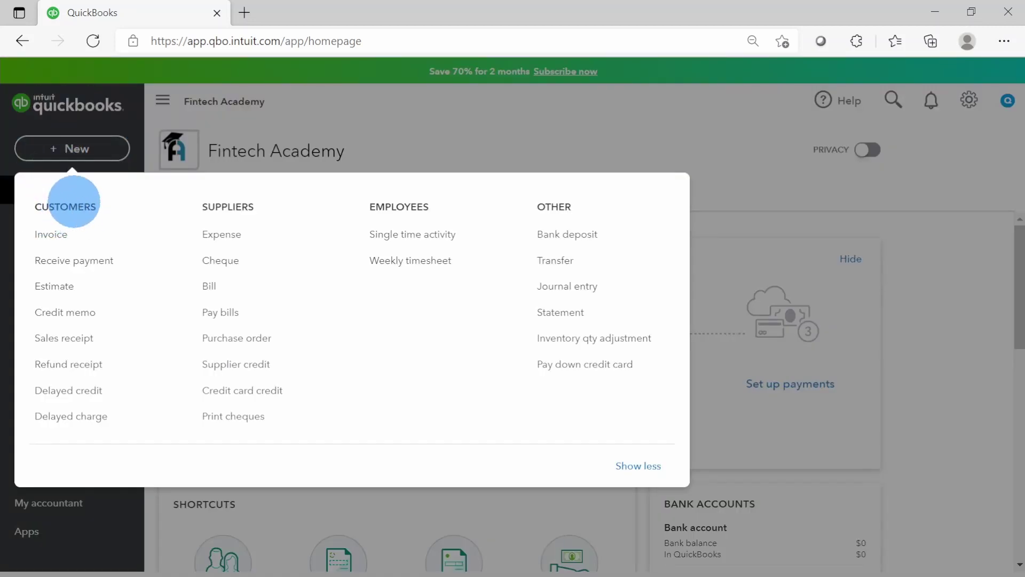
pyautogui.click(58, 288)
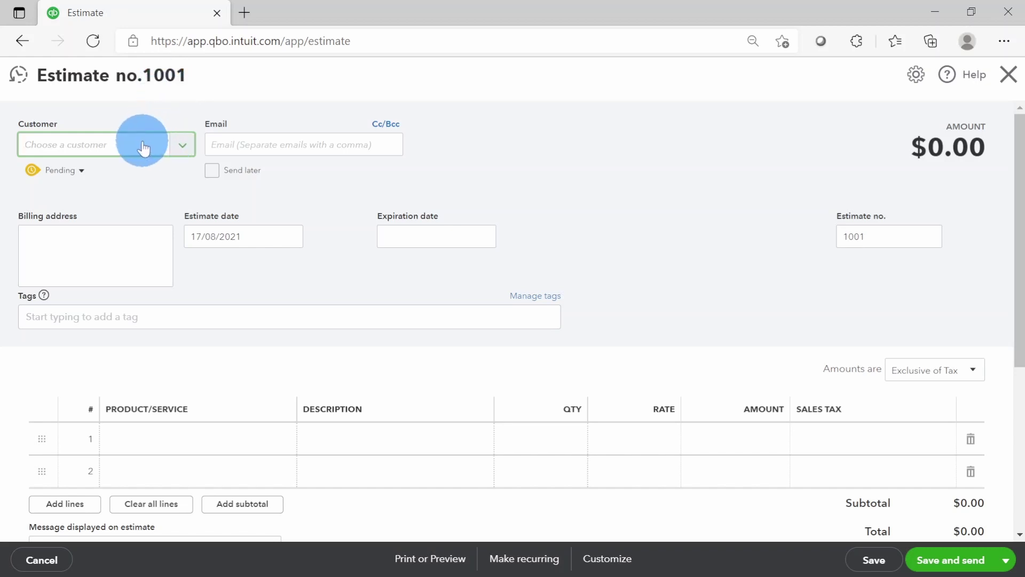
# Select Customer Chairs as the customer and confirm the estimate status stays Pending.
pyautogui.click(183, 147)
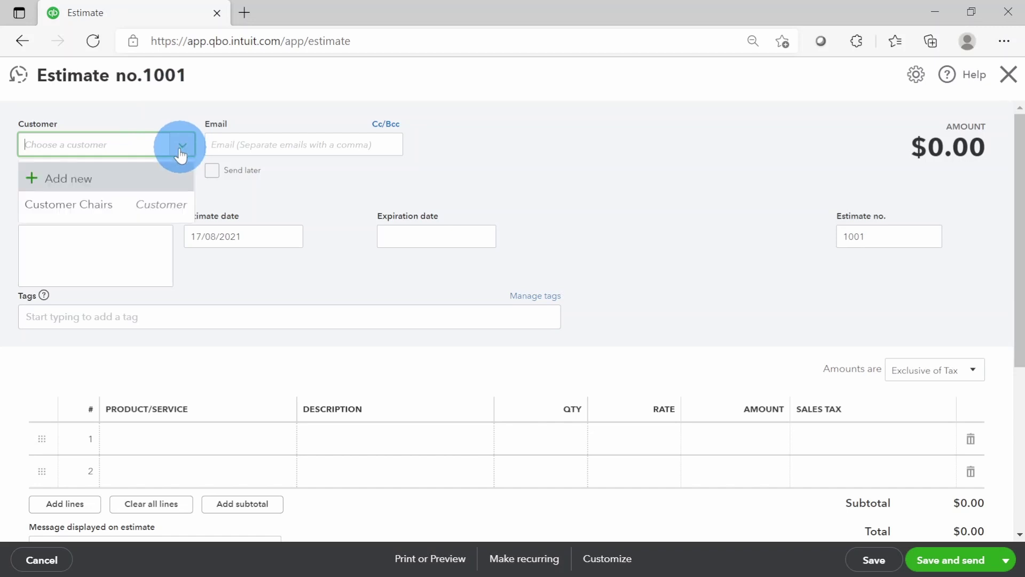
pyautogui.click(95, 214)
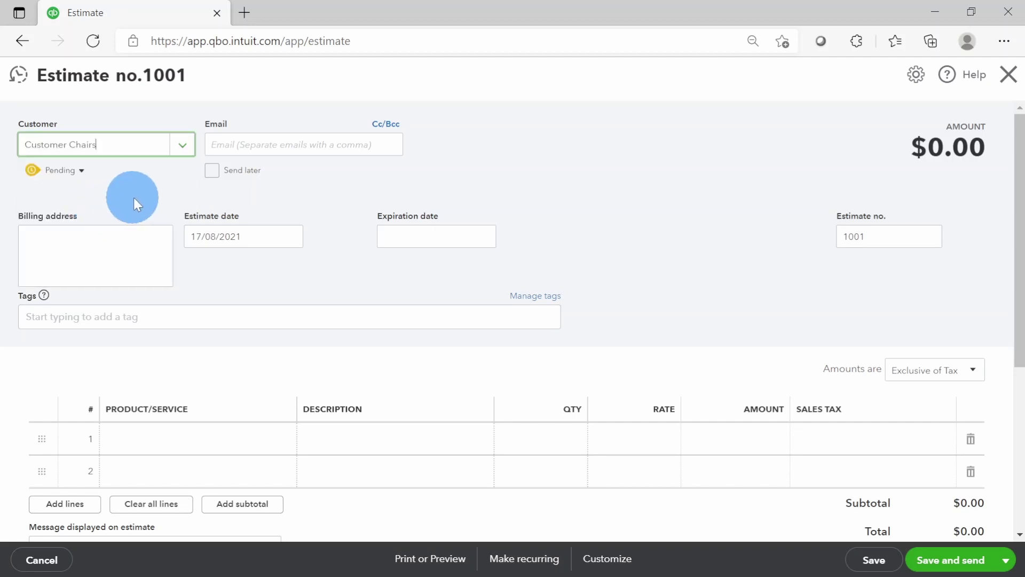
pyautogui.click(82, 173)
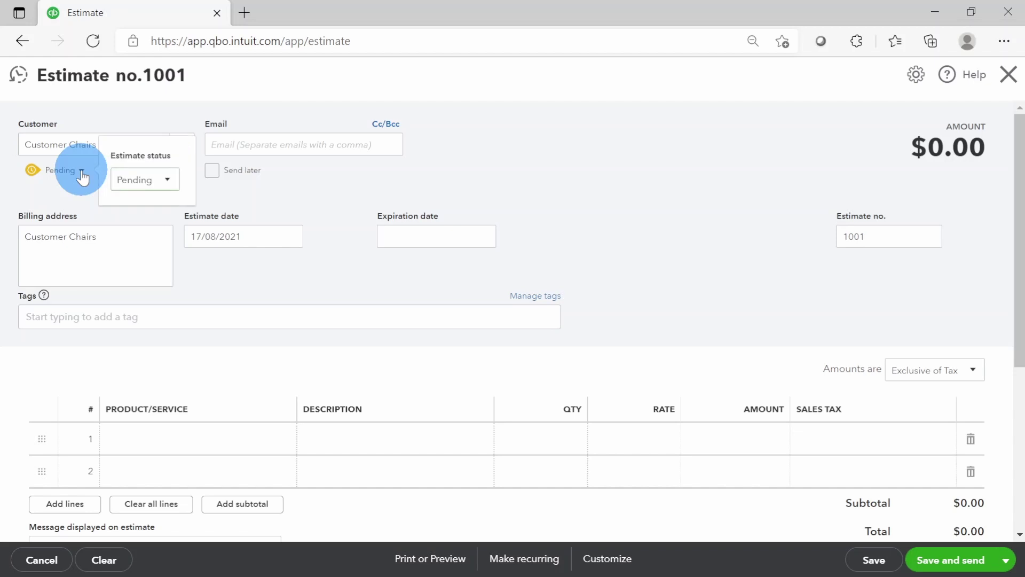
pyautogui.click(173, 184)
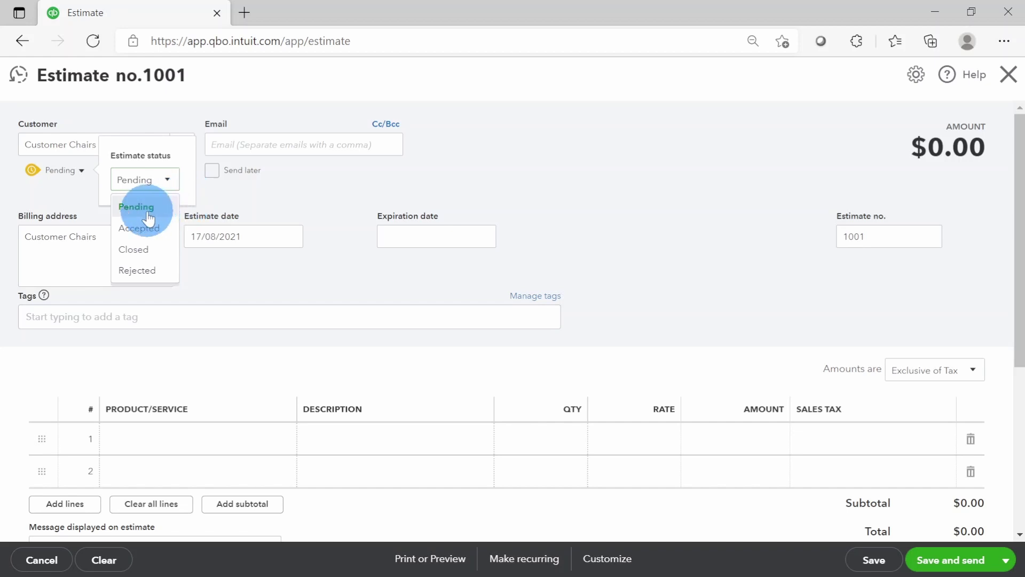
pyautogui.click(143, 207)
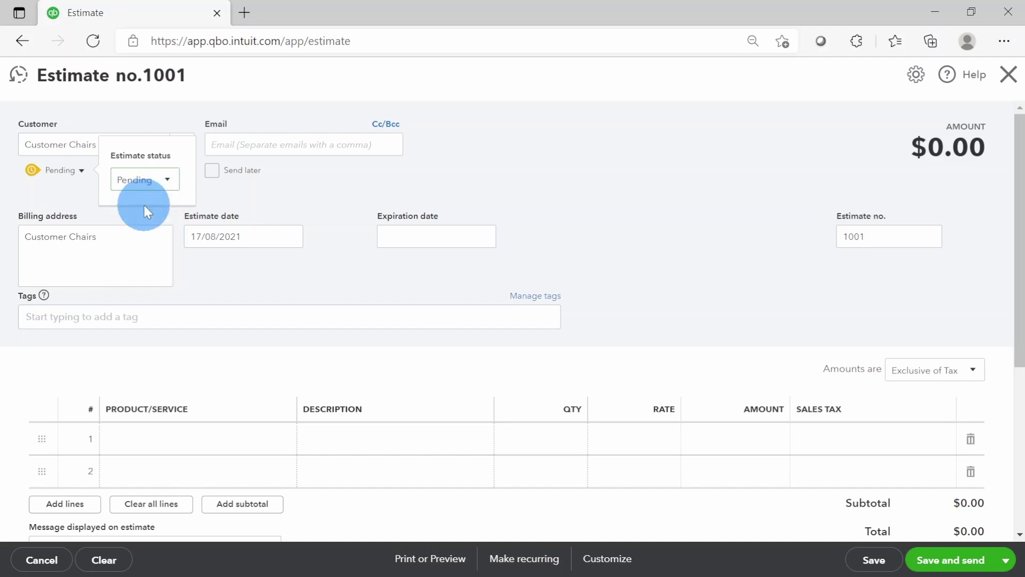
pyautogui.click(331, 201)
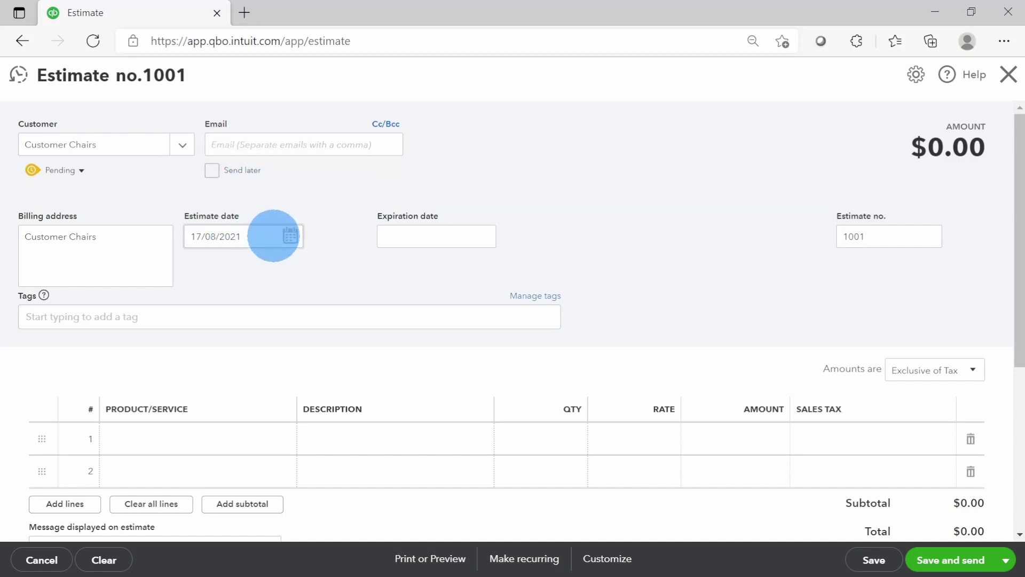
# Set the estimate date to 3 August 2021 and change number 1001 to E-2021001.
pyautogui.click(292, 238)
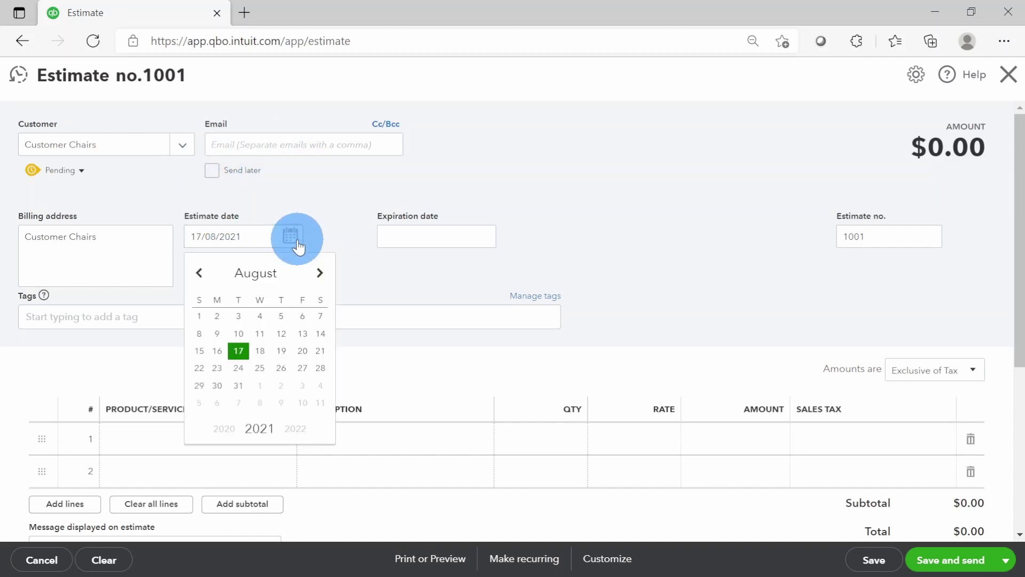
pyautogui.click(238, 316)
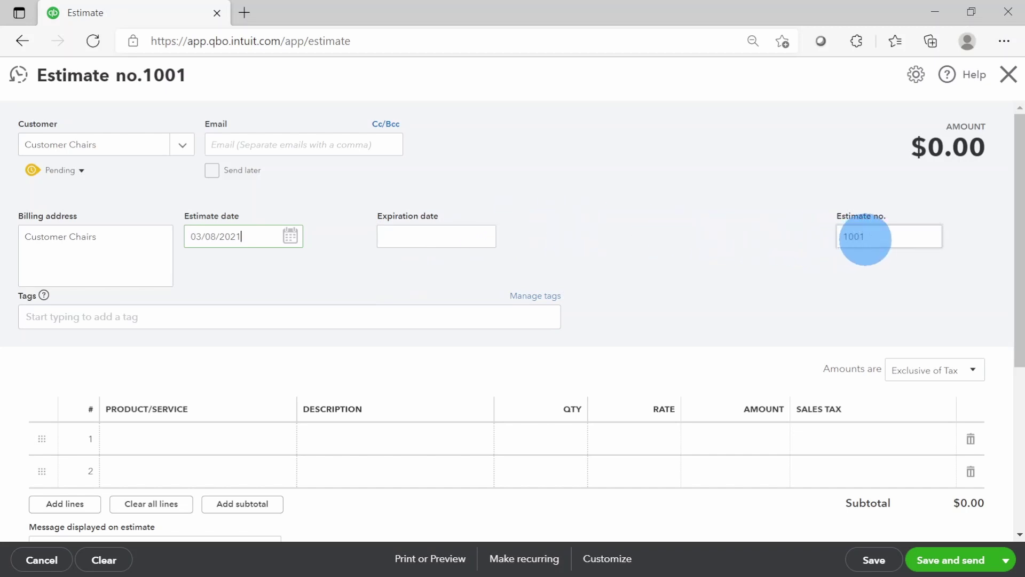
pyautogui.doubleClick(847, 236)
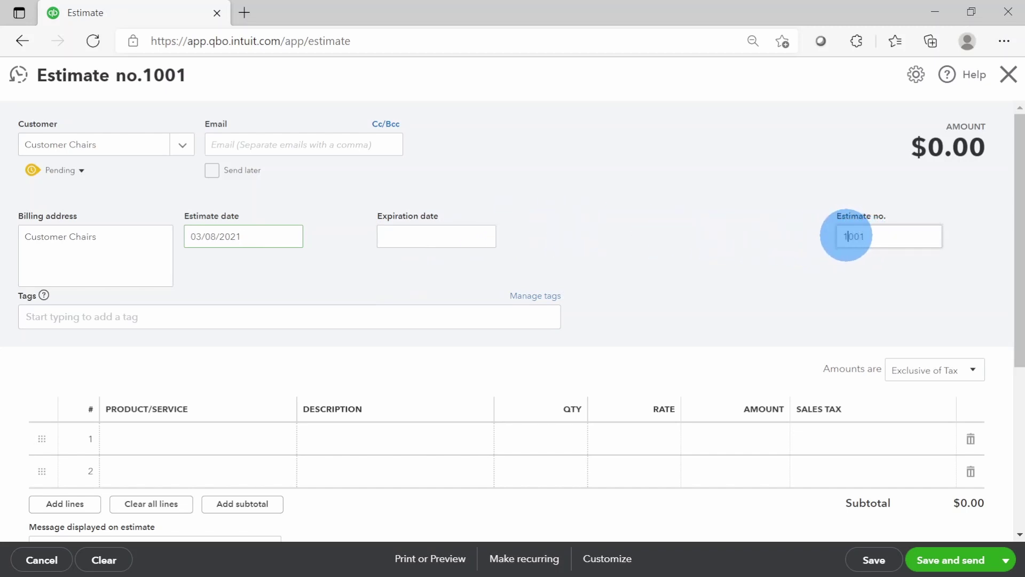
pyautogui.write('E')
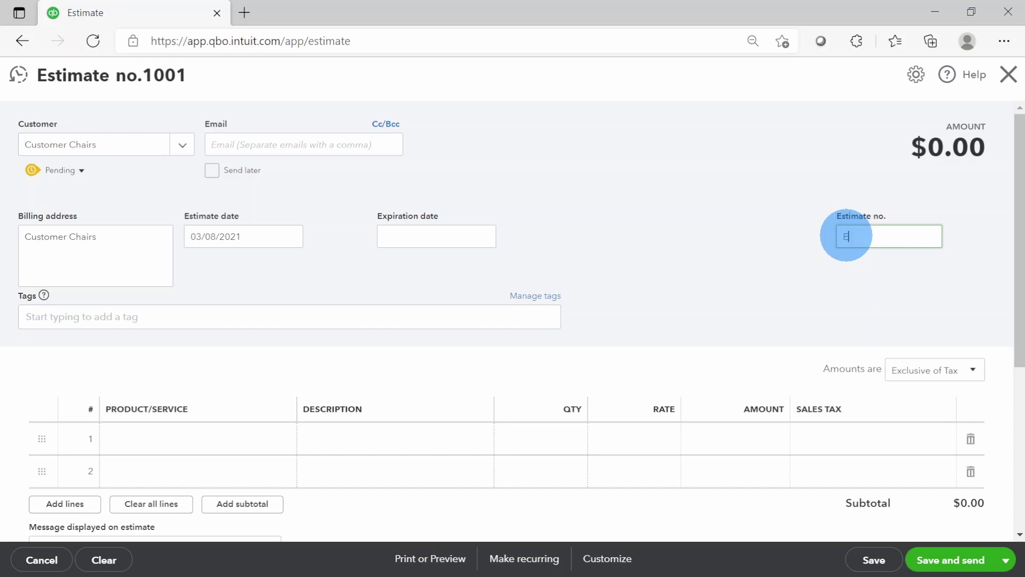
pyautogui.write('-2021--')
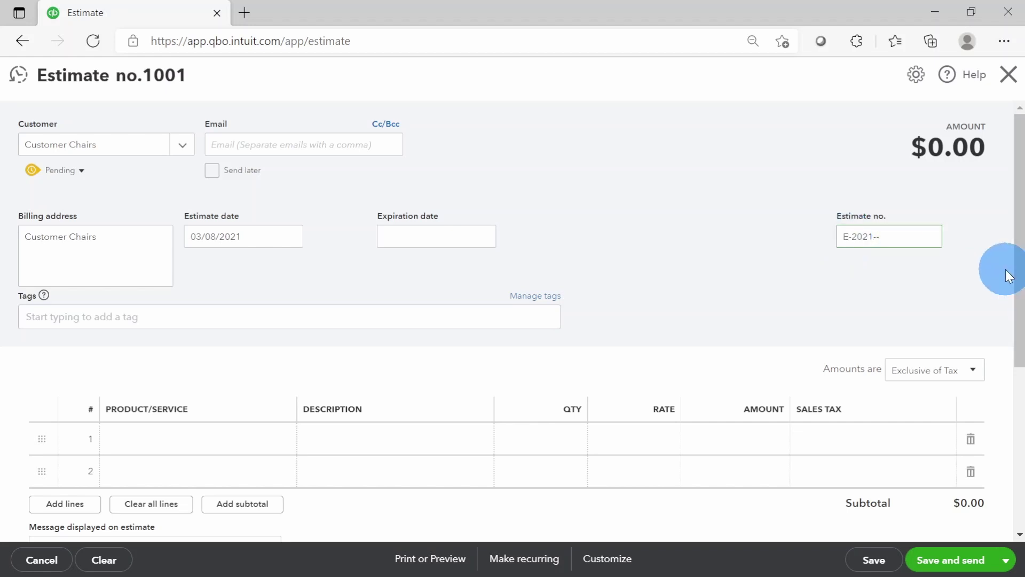
pyautogui.press('BackSpace')
pyautogui.write('001')
pyautogui.click(1004, 269)
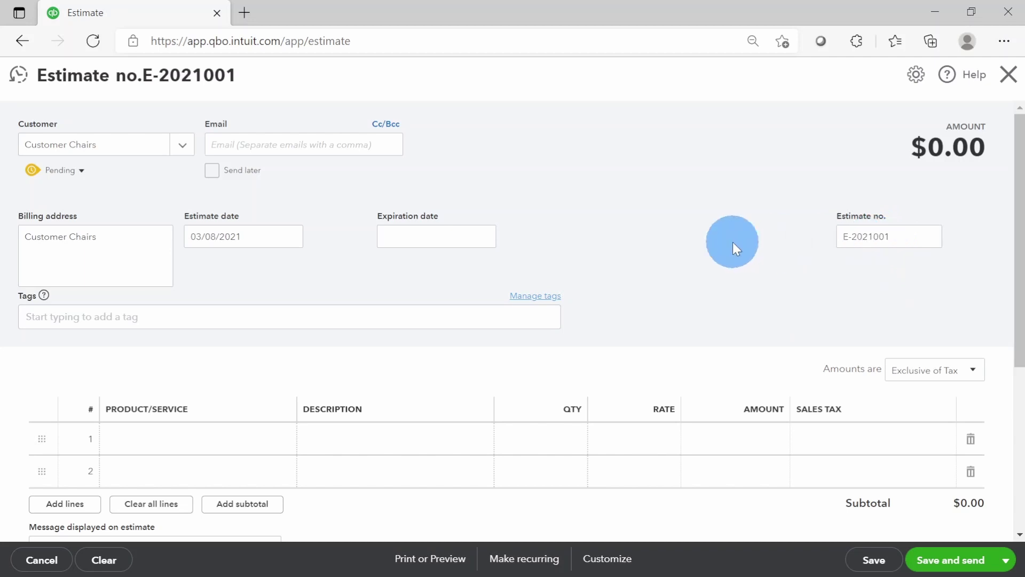
pyautogui.scroll(-1, 732, 242)
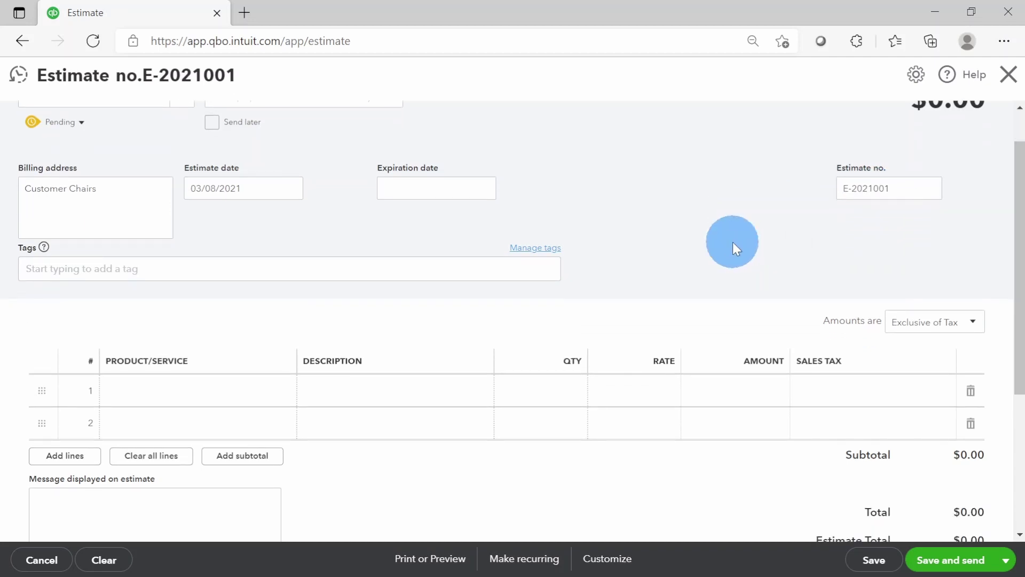
pyautogui.scroll(-1, 733, 242)
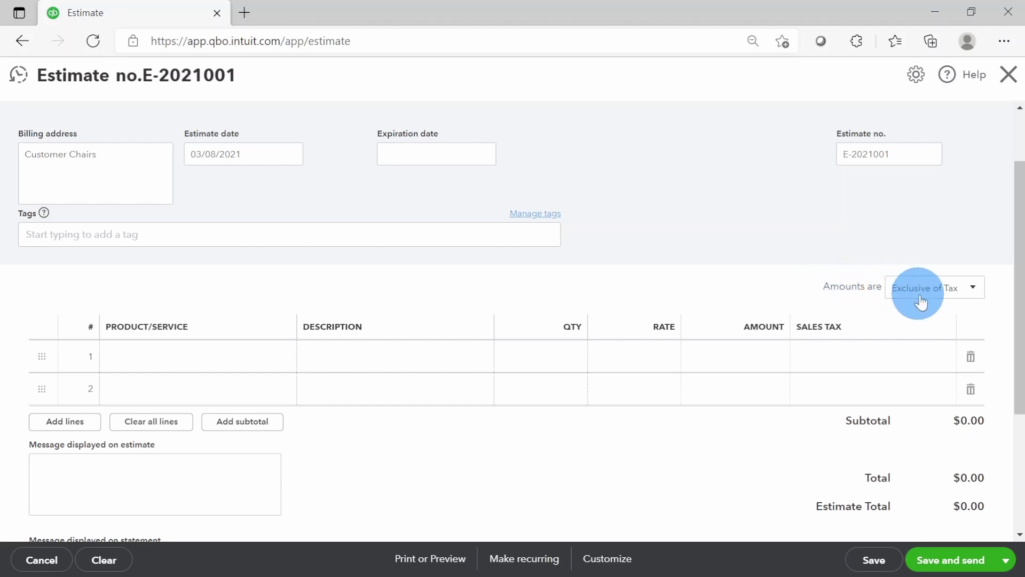
pyautogui.click(971, 297)
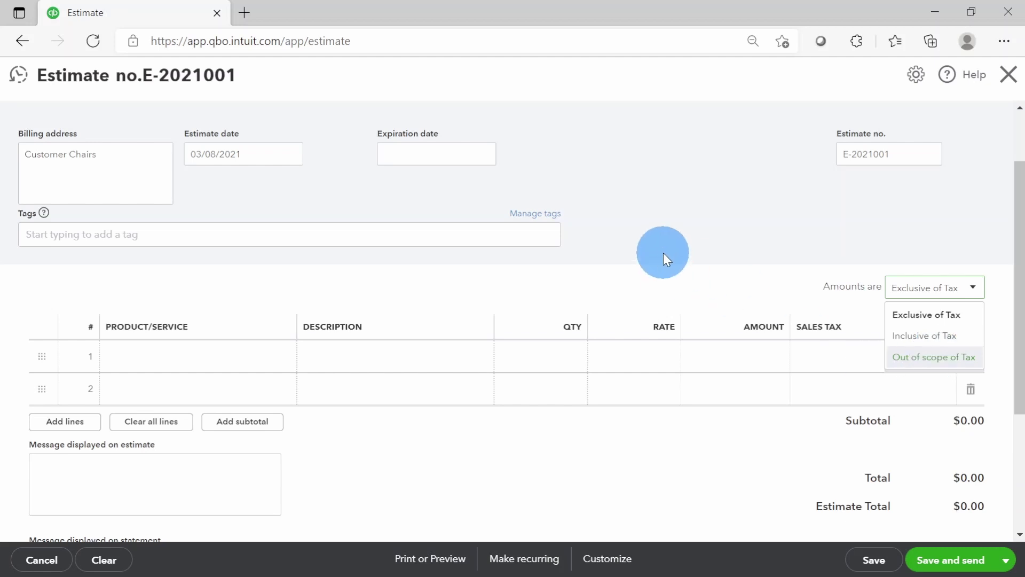
pyautogui.click(899, 318)
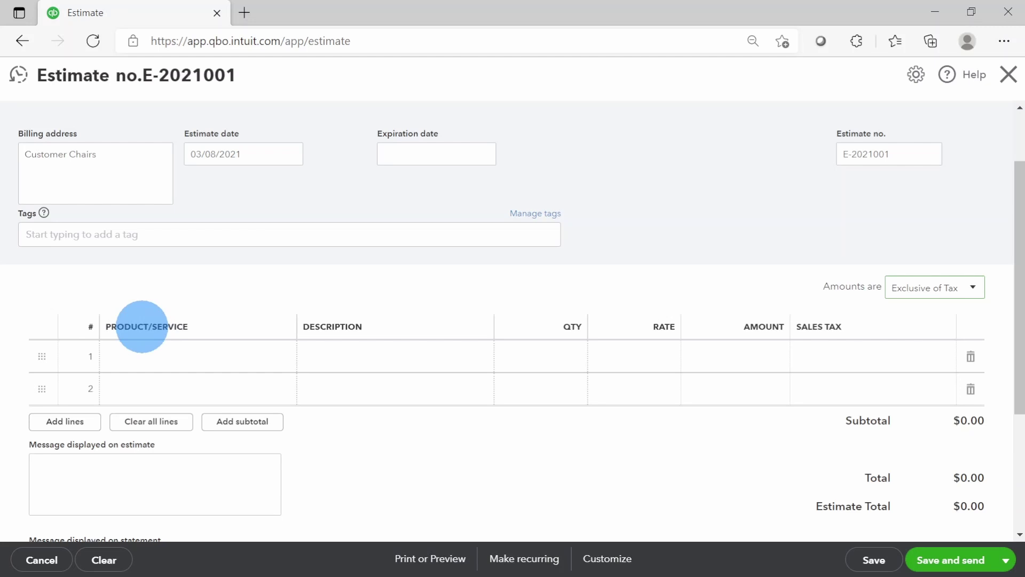
# Put the Home Chairs - Supply and Install bundle at 699 on line 1.
pyautogui.click(194, 358)
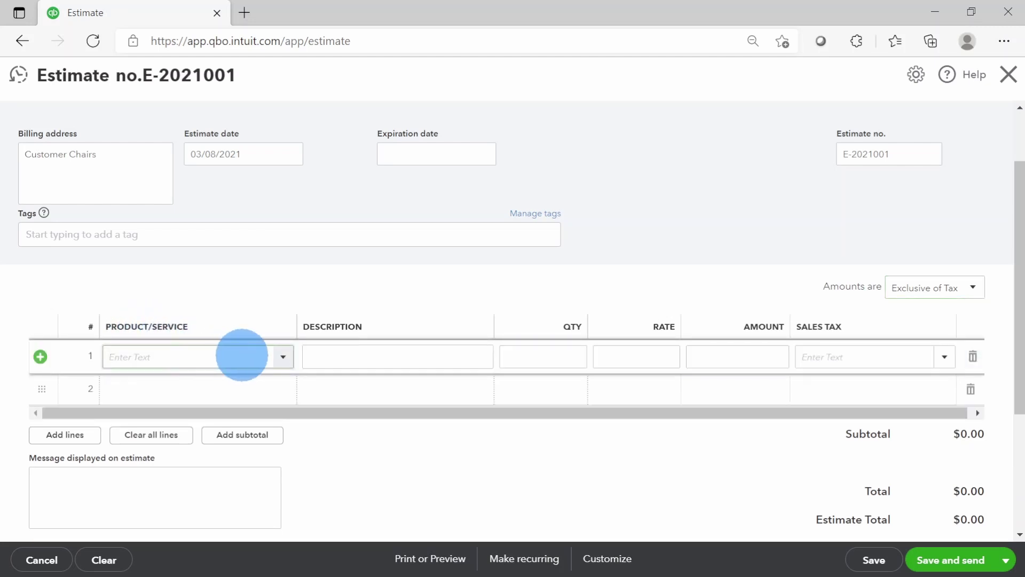
pyautogui.click(283, 359)
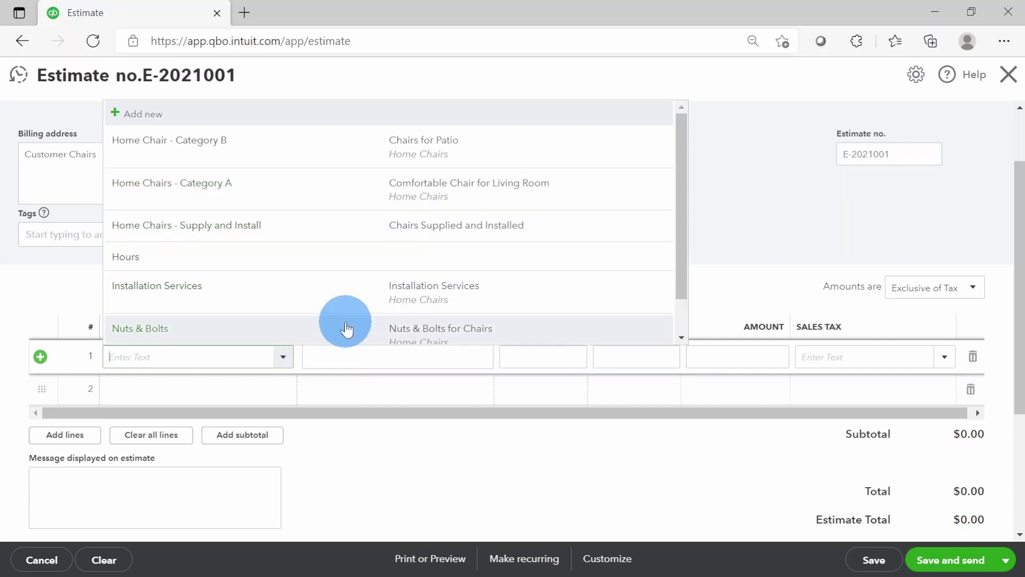
pyautogui.scroll(-1, 367, 280)
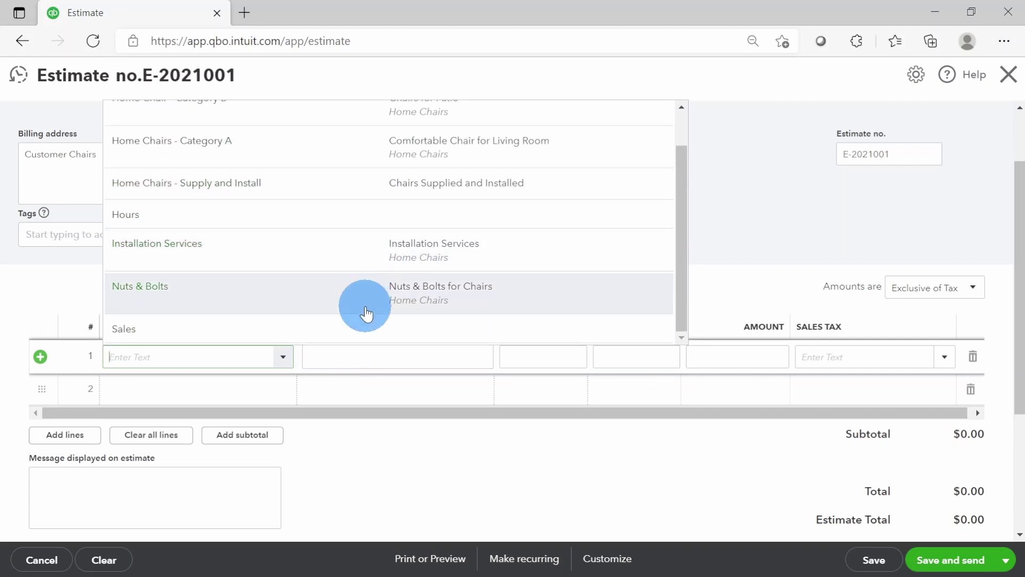
pyautogui.scroll(1, 366, 309)
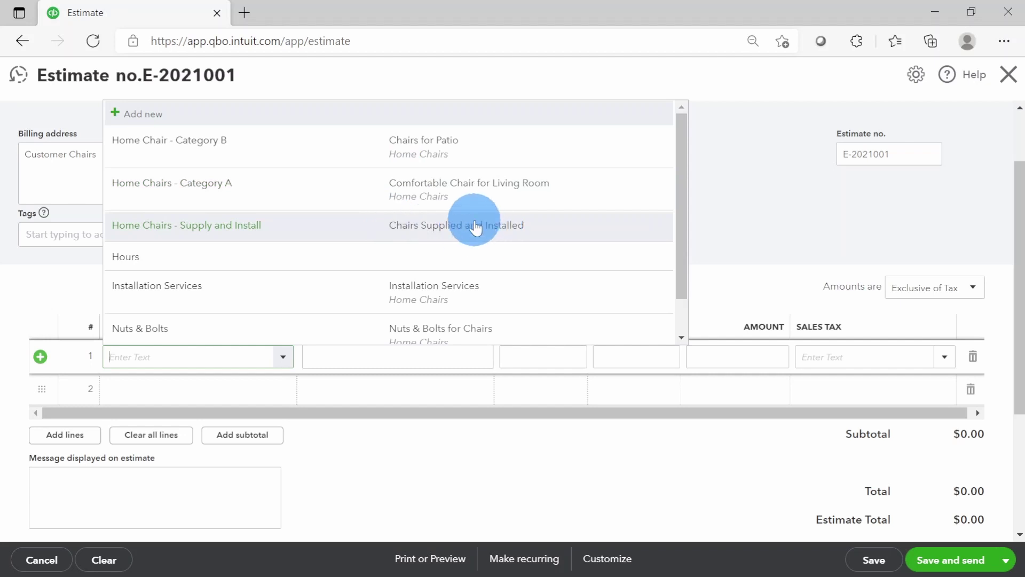
pyautogui.scroll(-1, 474, 227)
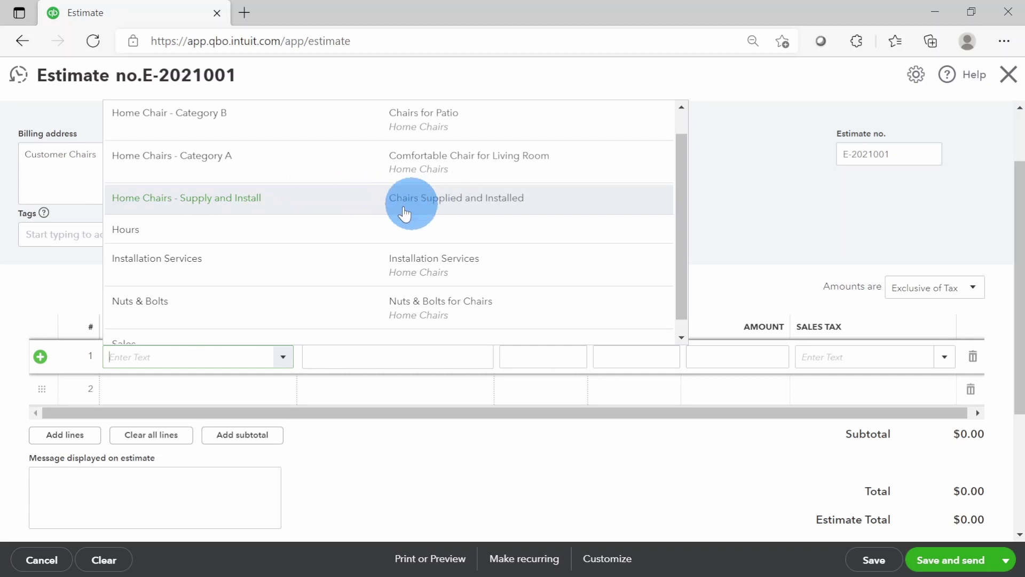
pyautogui.click(355, 209)
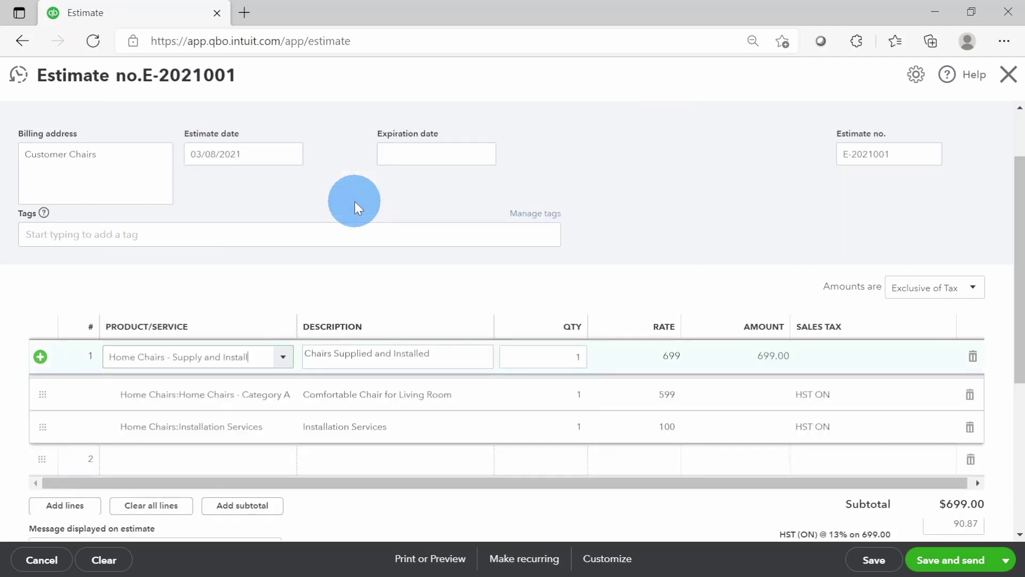
pyautogui.scroll(-2, 595, 220)
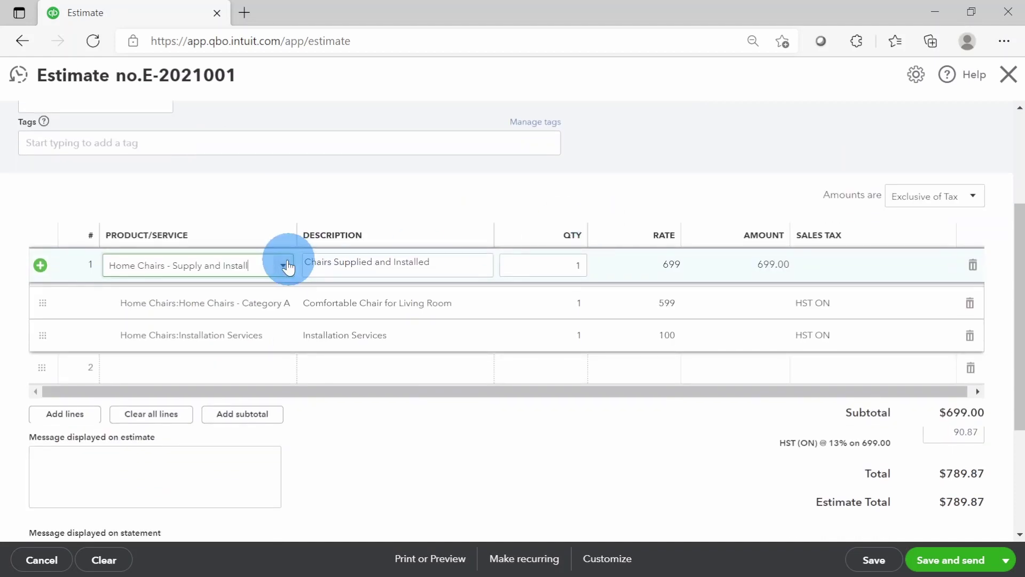
# Review the bundle's Home Chairs - Category A (599) and Installation Services (100) components.
pyautogui.click(260, 307)
pyautogui.click(283, 304)
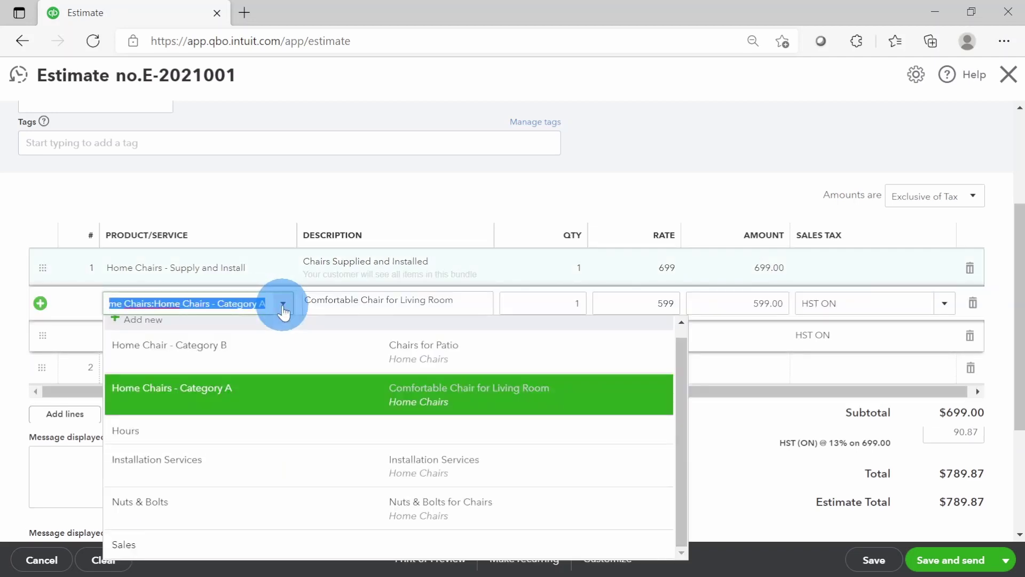
pyautogui.click(344, 399)
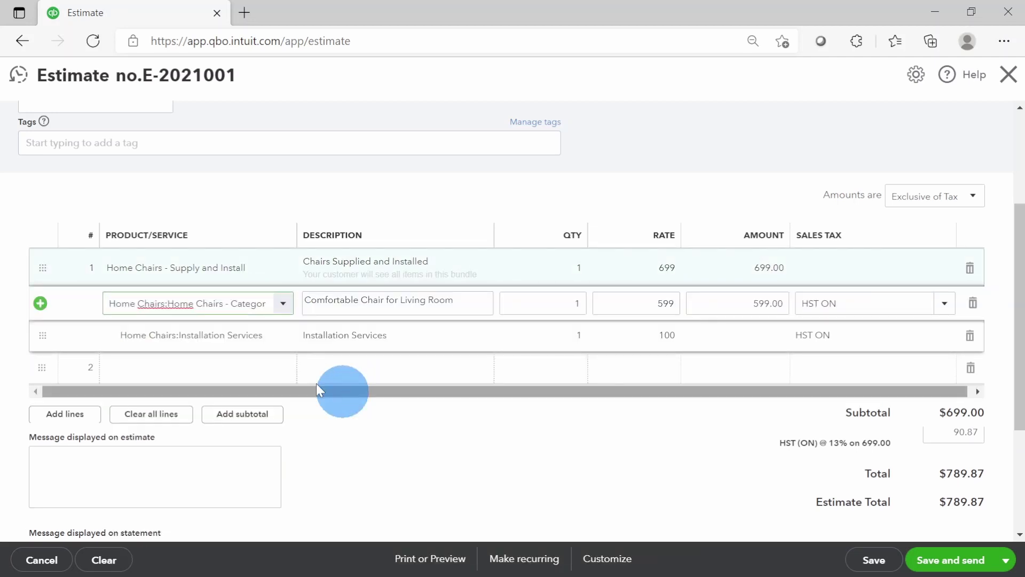
pyautogui.click(253, 339)
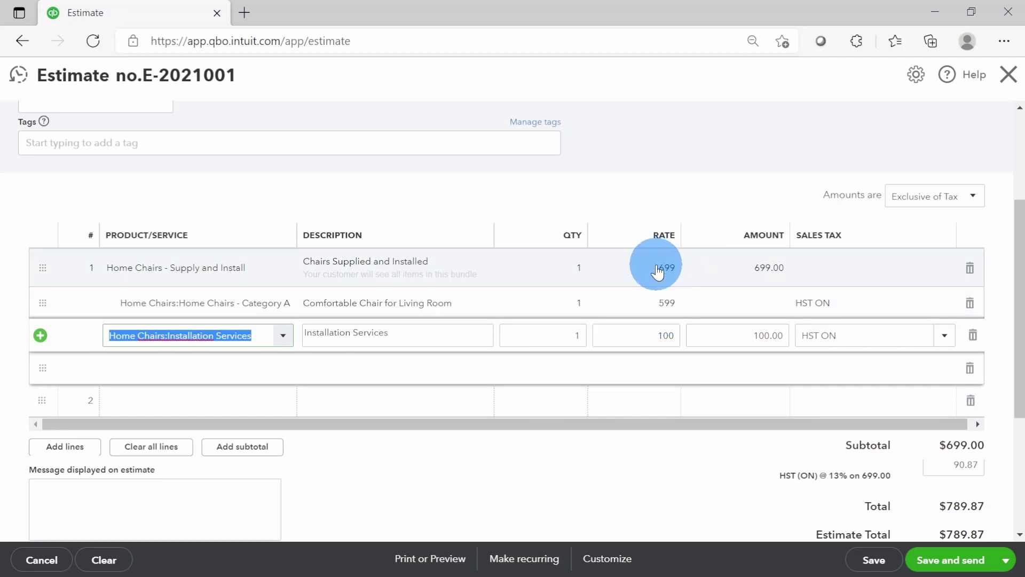
pyautogui.click(658, 302)
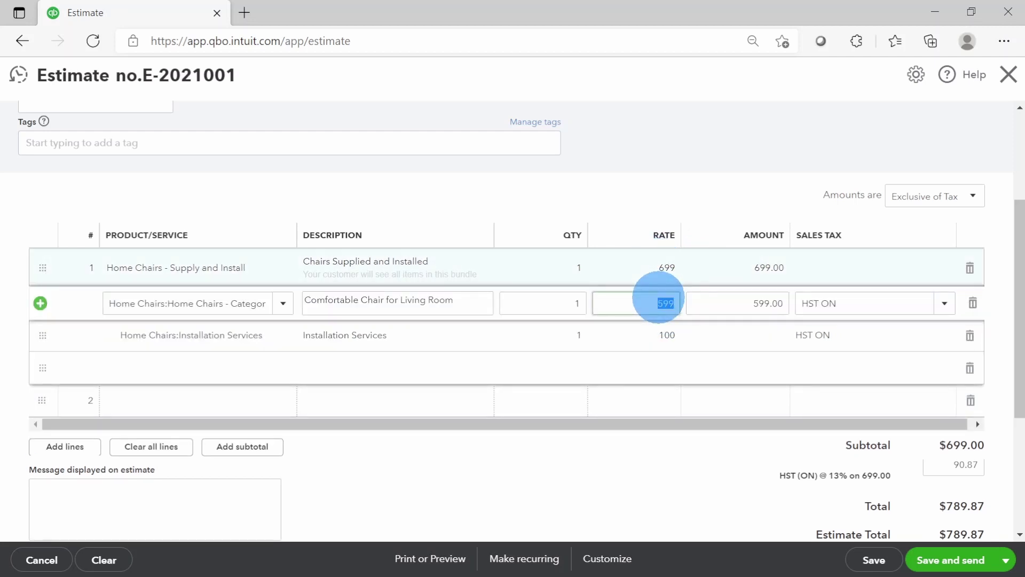
pyautogui.click(656, 335)
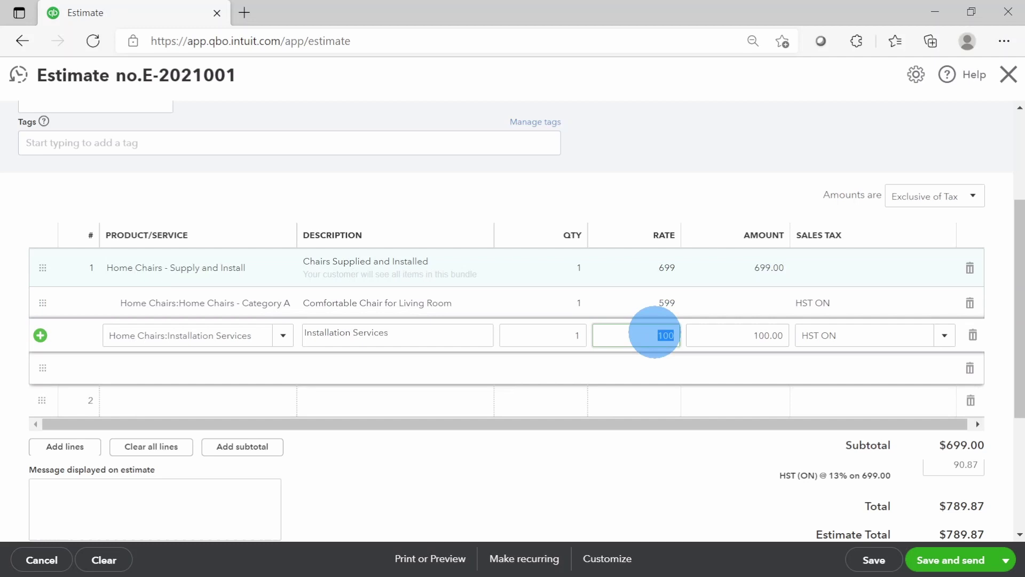
# Set the bundle quantity to 10, raising the estimate total to $7,898.70.
pyautogui.click(566, 270)
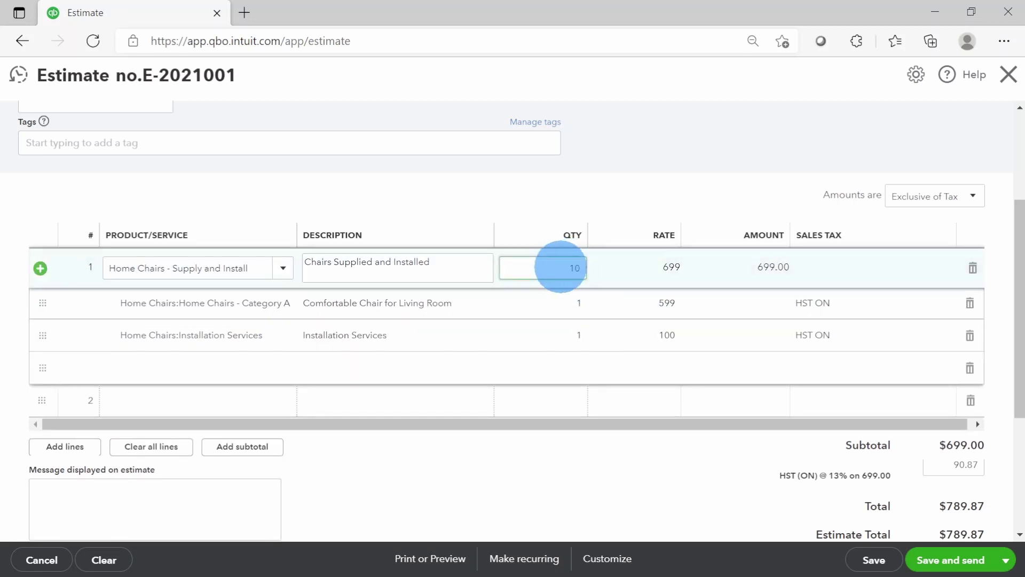
pyautogui.write('10')
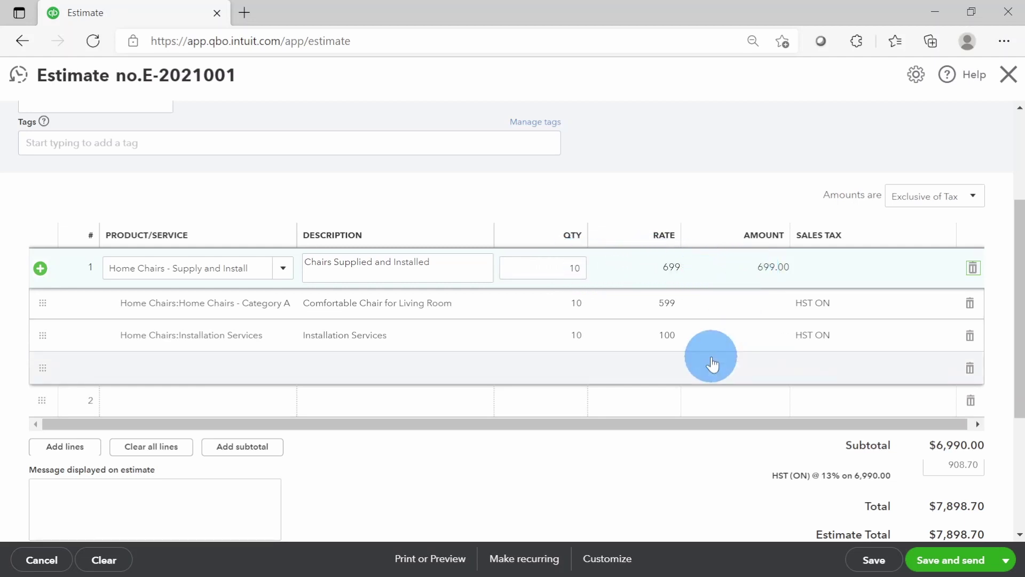
pyautogui.click(558, 268)
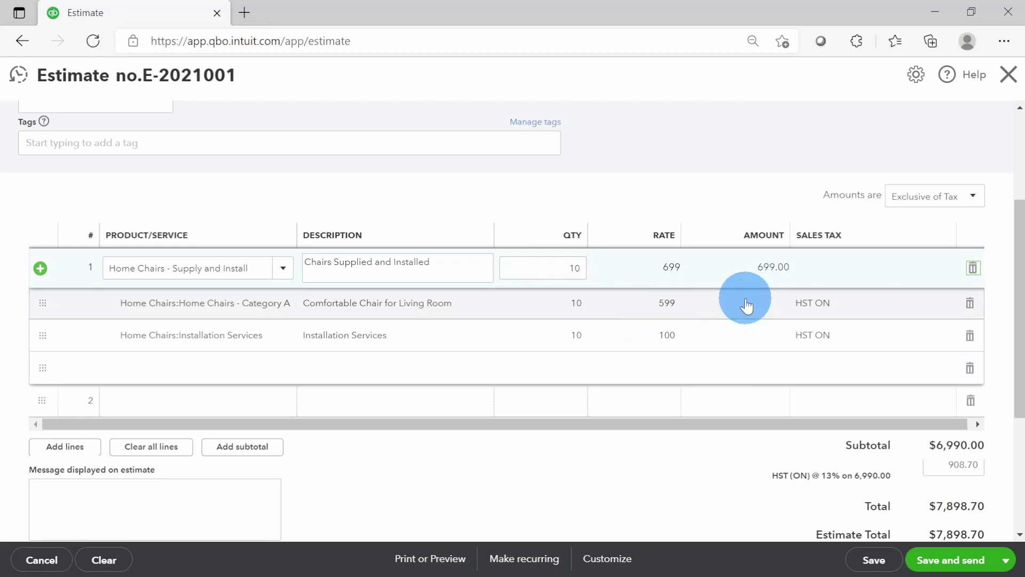
pyautogui.scroll(3, 746, 306)
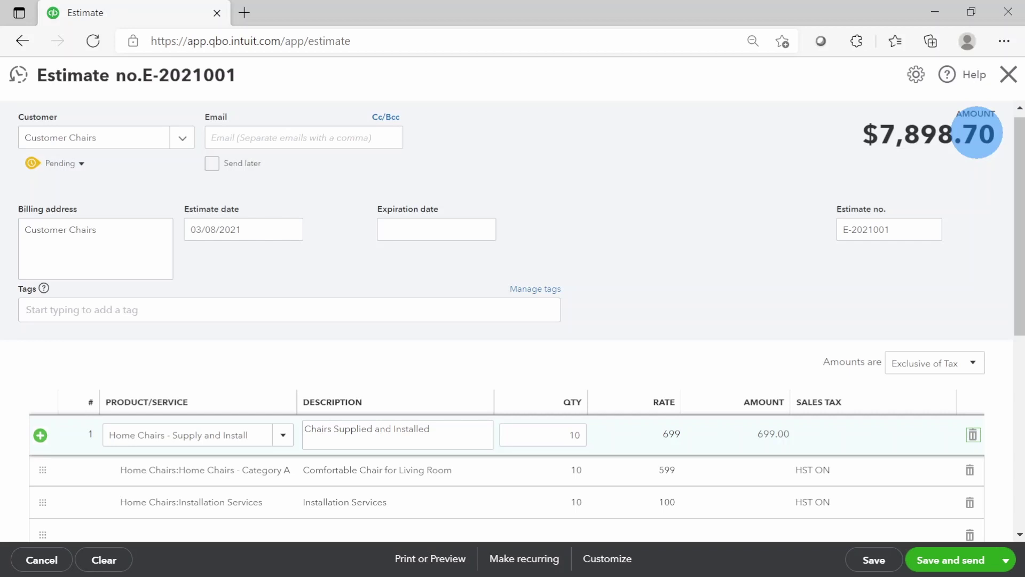
pyautogui.scroll(-3, 792, 222)
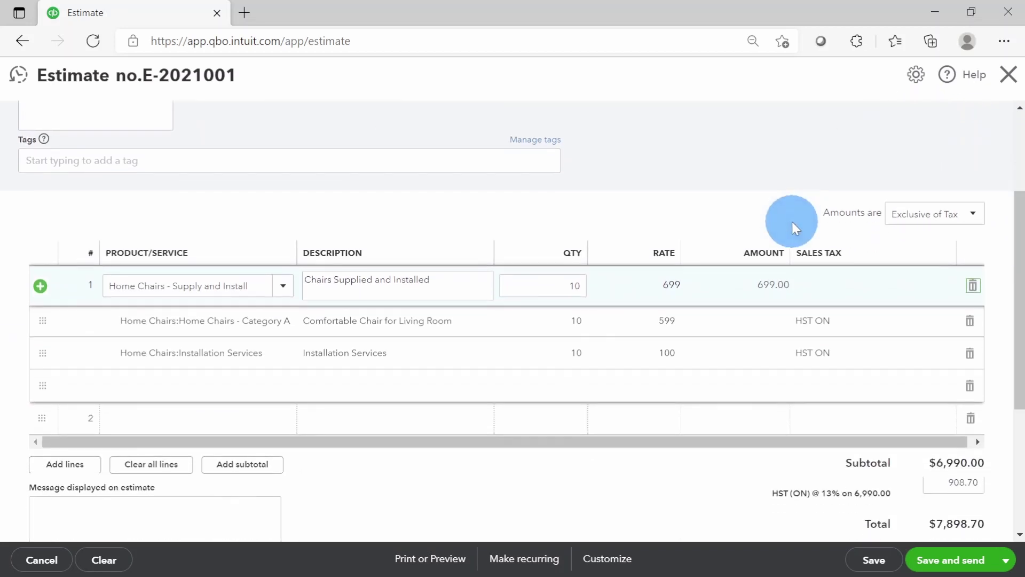
pyautogui.scroll(-2, 792, 222)
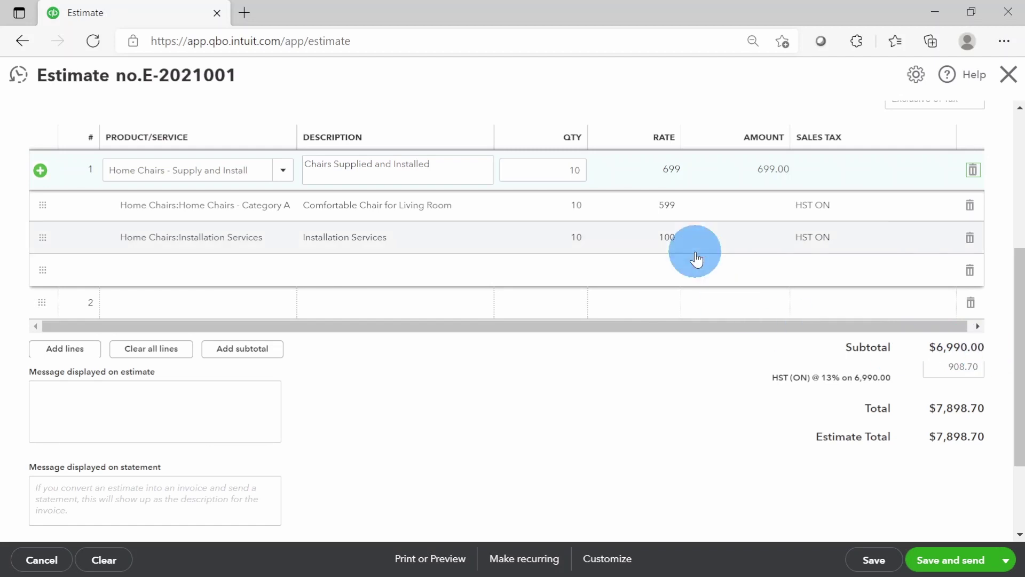
# Change the Home Chairs - Category A rate from 599 to 549, giving a $7,333.70 total.
pyautogui.click(640, 212)
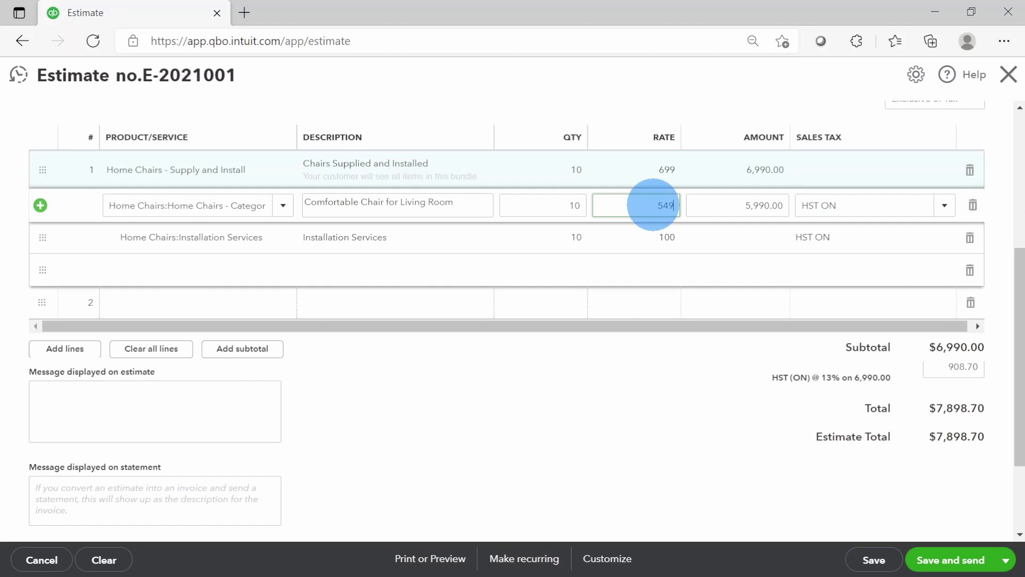
pyautogui.write('549')
pyautogui.click(723, 207)
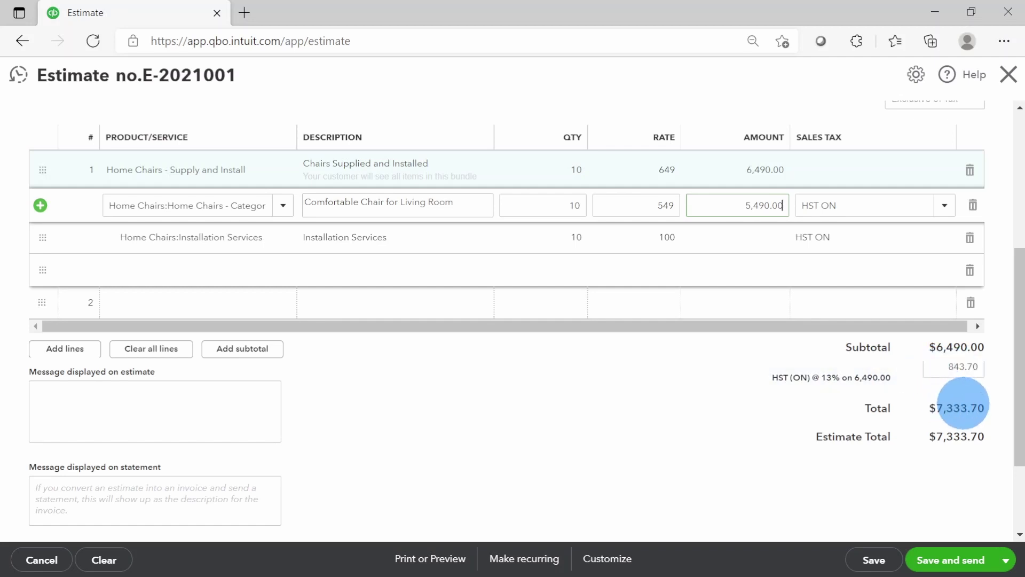
pyautogui.scroll(5, 963, 404)
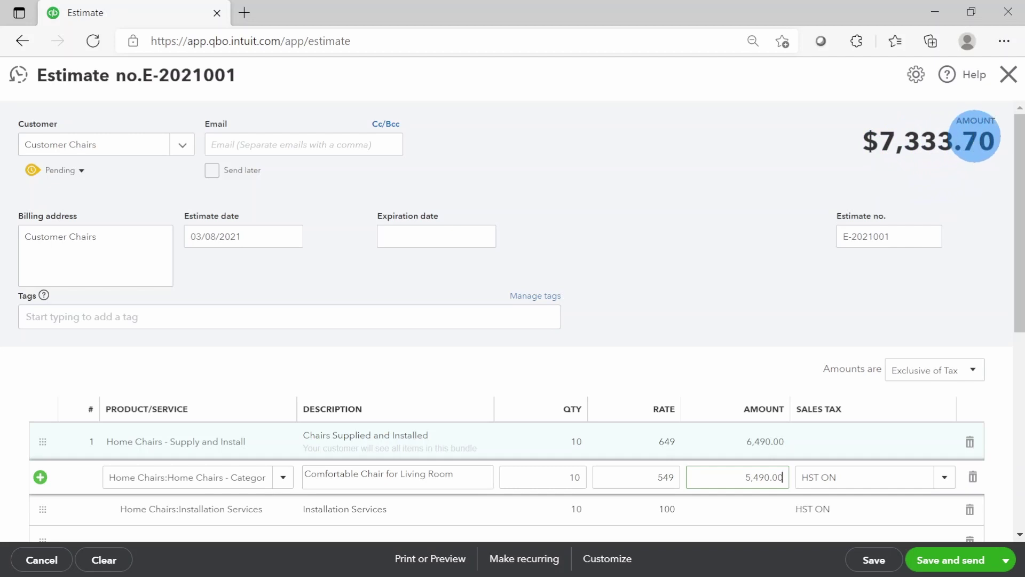
pyautogui.scroll(-5, 731, 213)
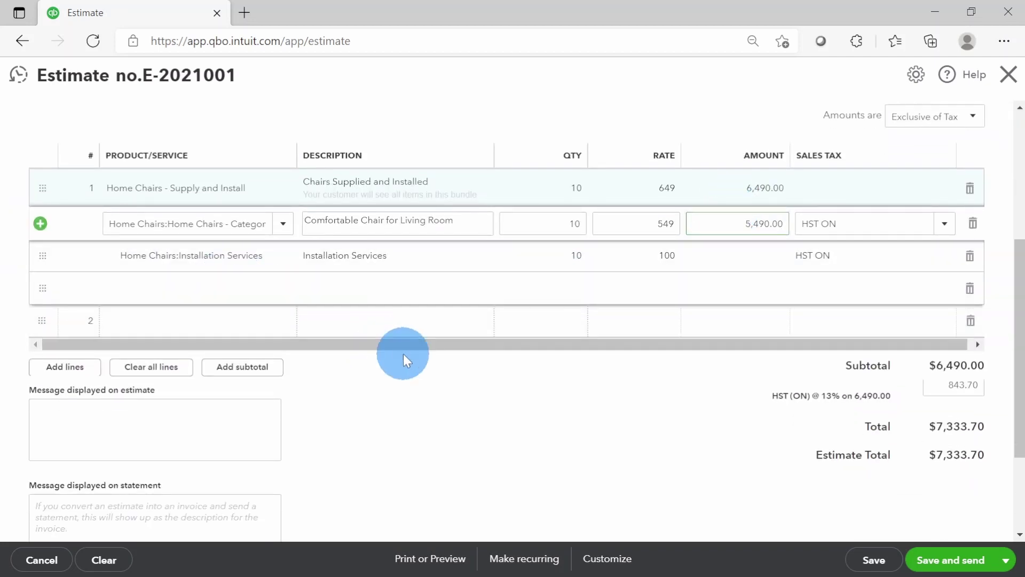
pyautogui.click(156, 428)
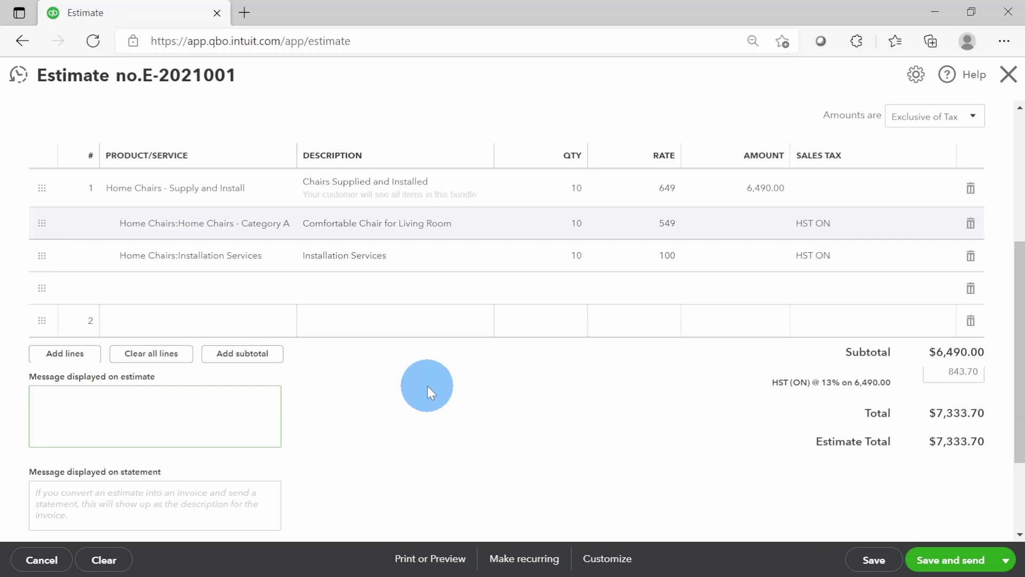
pyautogui.click(433, 561)
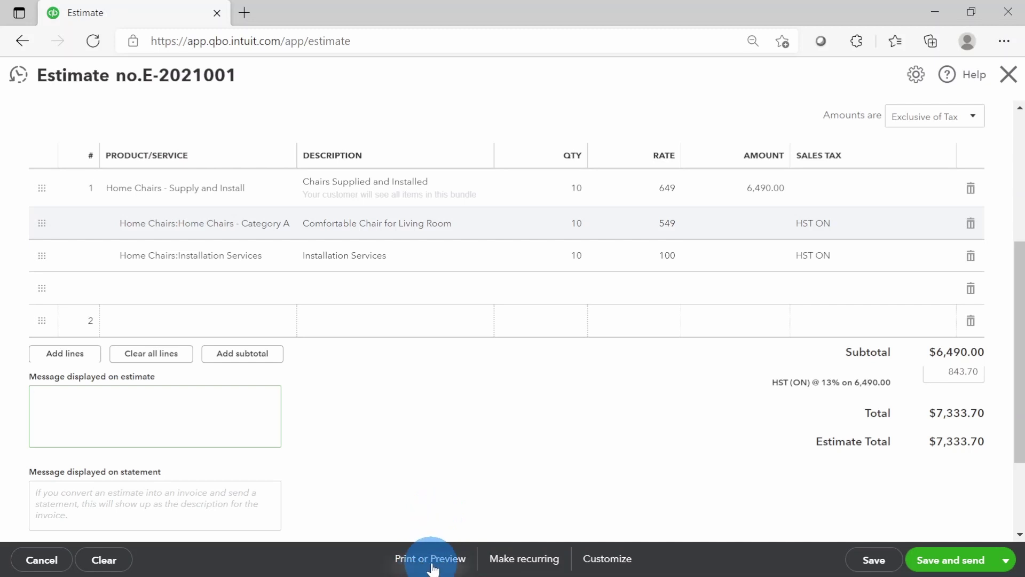
pyautogui.click(438, 511)
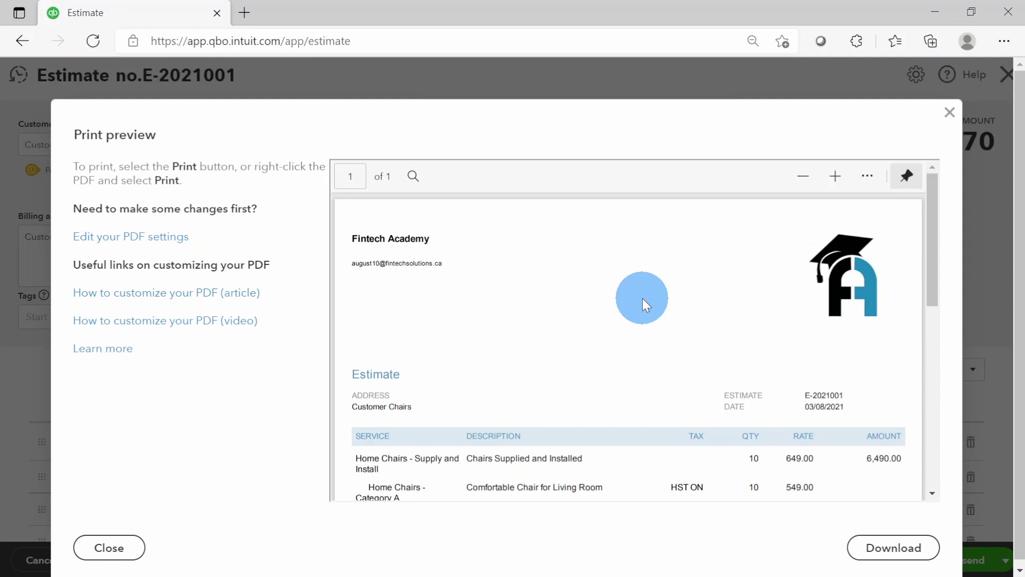
pyautogui.scroll(-1, 643, 297)
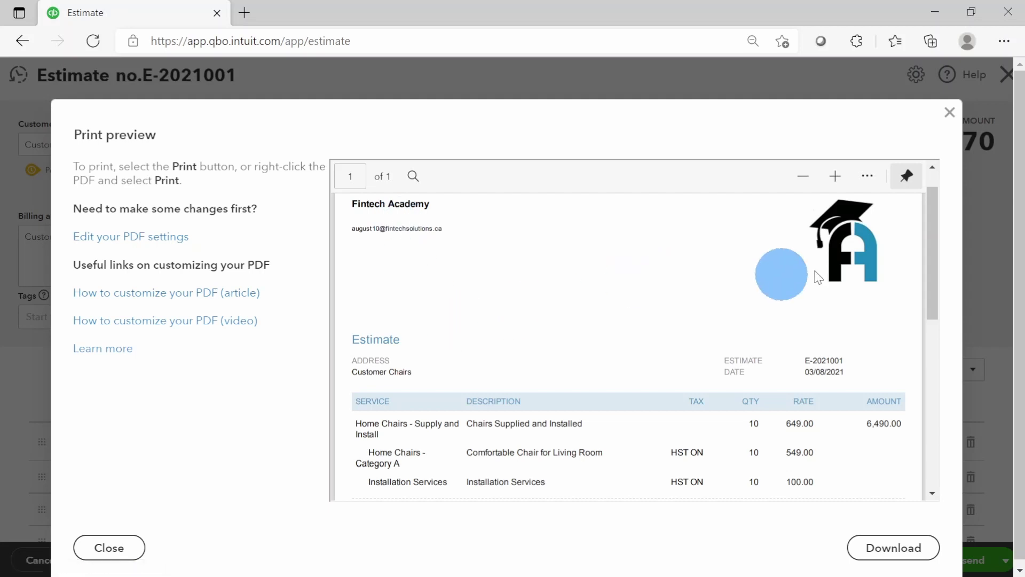
pyautogui.scroll(-2, 463, 338)
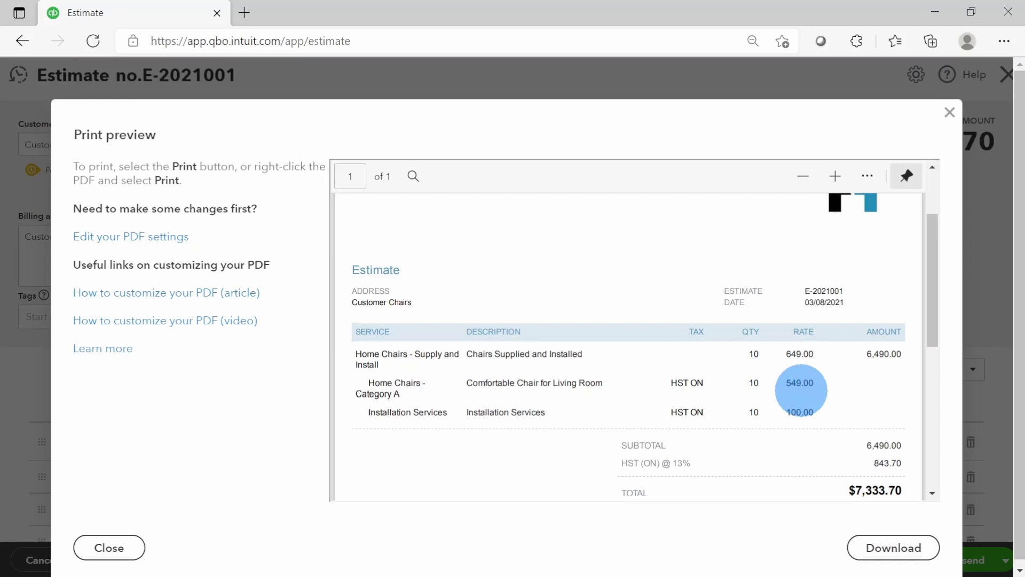
pyautogui.scroll(-3, 762, 407)
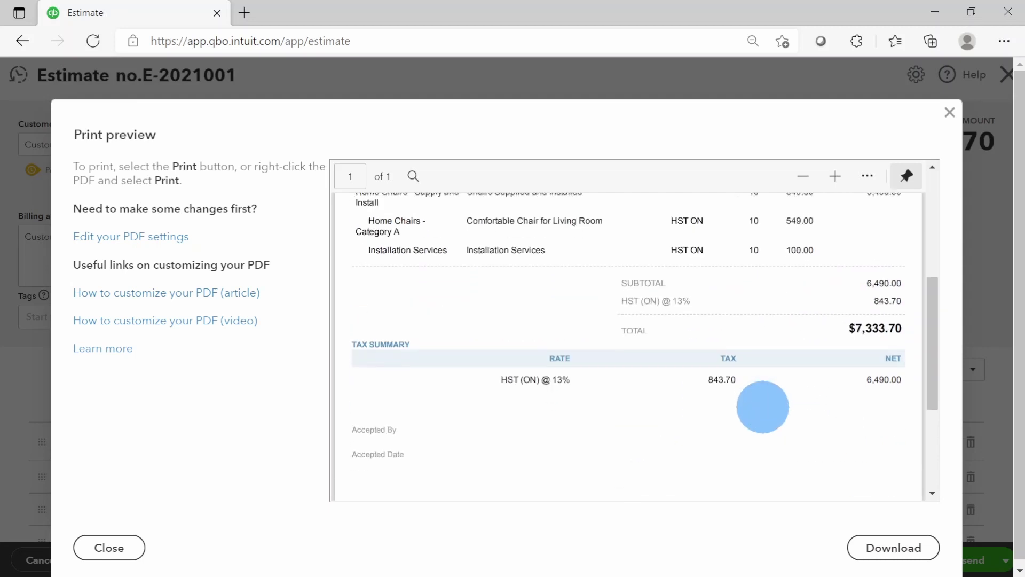
pyautogui.scroll(-2, 762, 407)
pyautogui.scroll(-2, 762, 406)
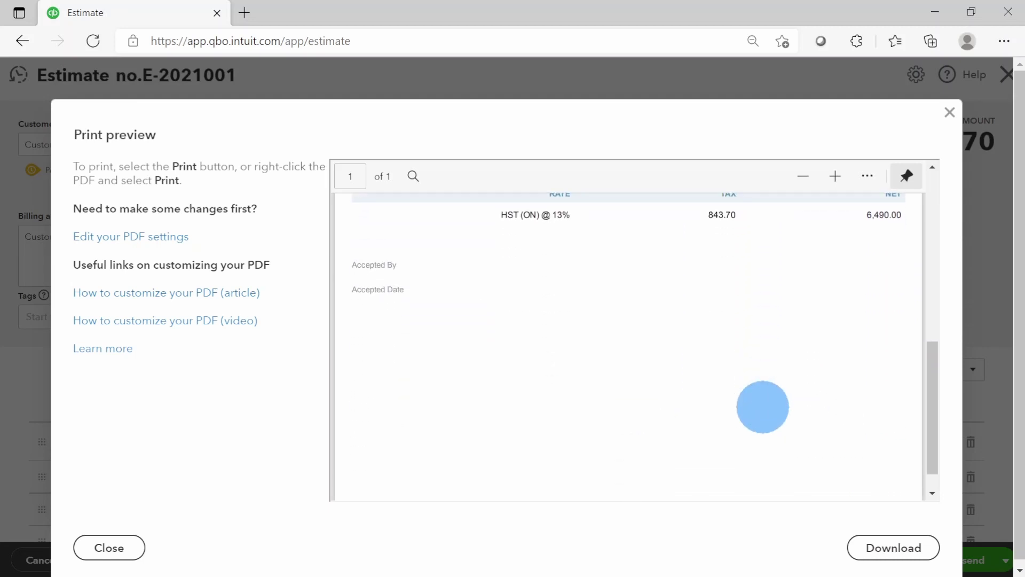
pyautogui.scroll(2, 762, 407)
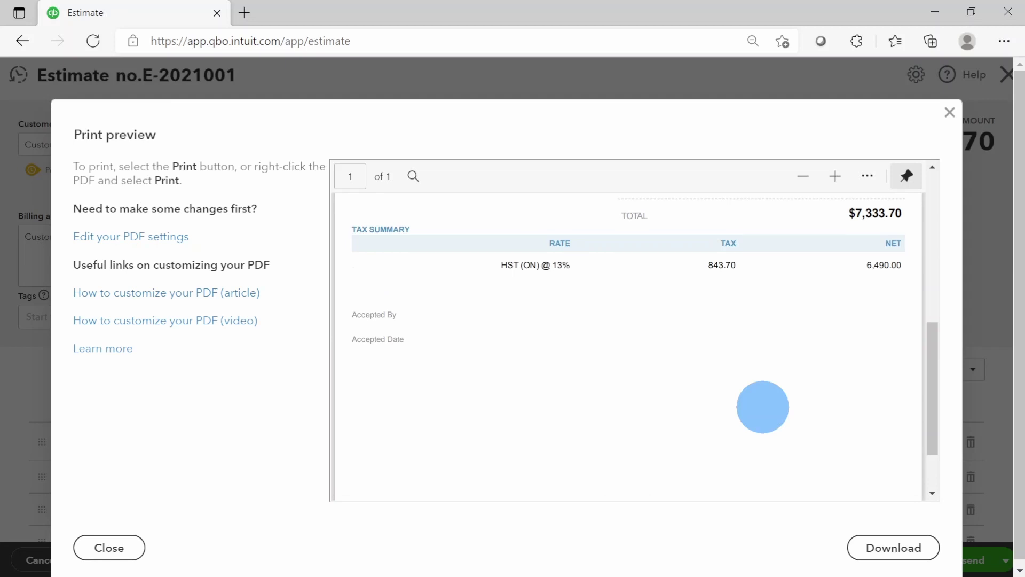
pyautogui.scroll(-2, 762, 407)
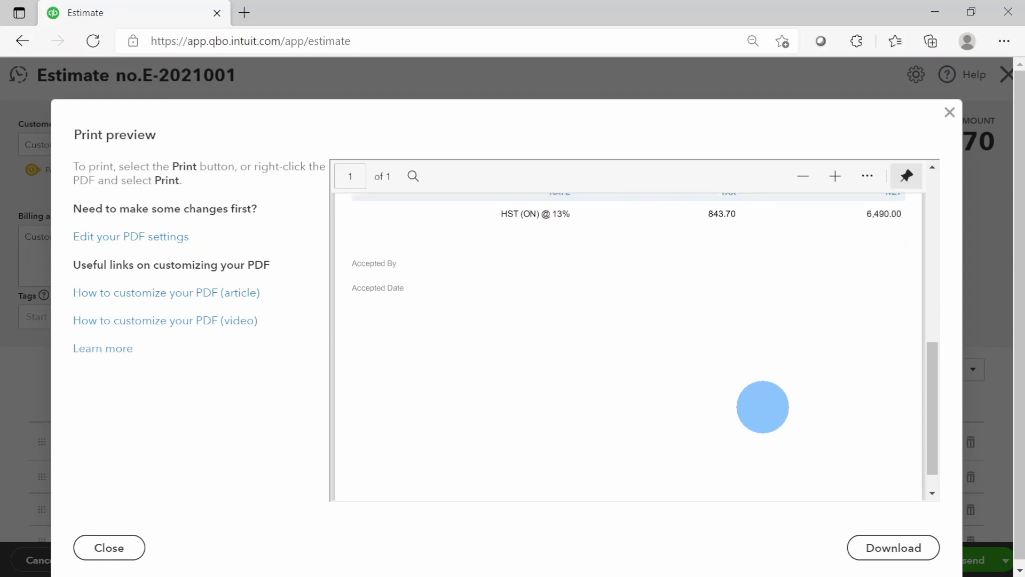
pyautogui.click(949, 112)
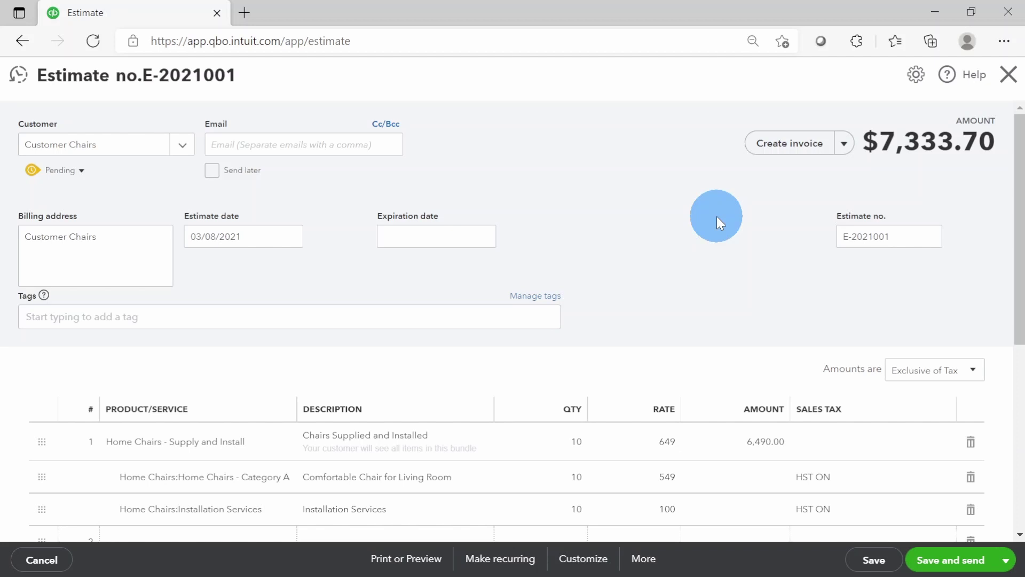
# Check the Customize menu, then reveal the Save and new / Save and close options.
pyautogui.click(585, 558)
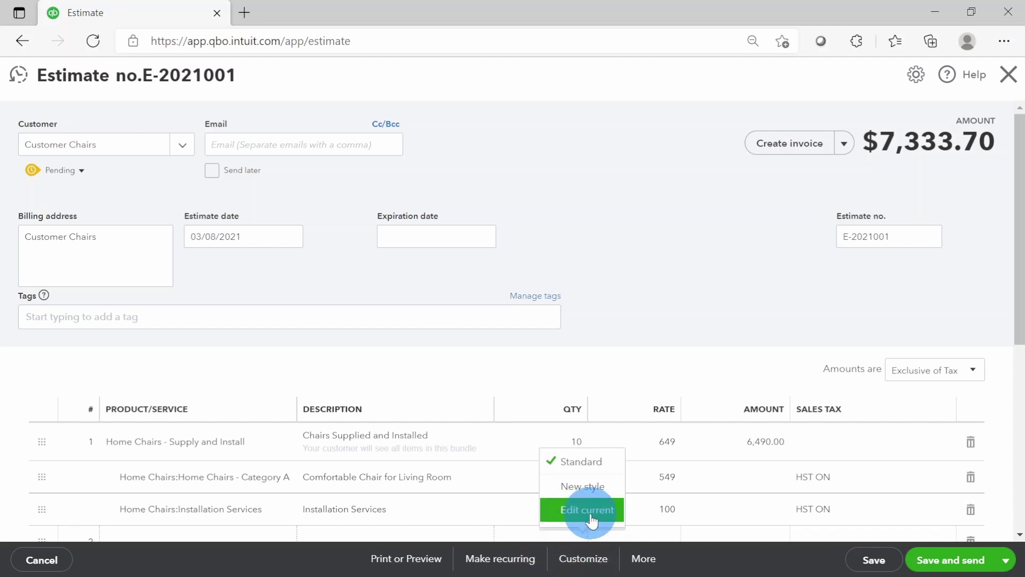
pyautogui.click(714, 245)
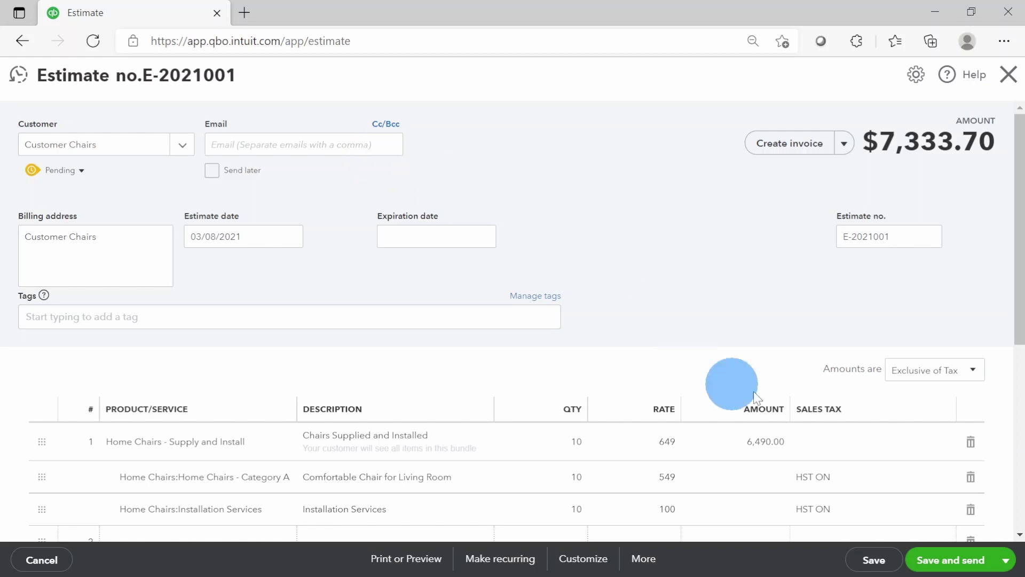
pyautogui.click(1006, 561)
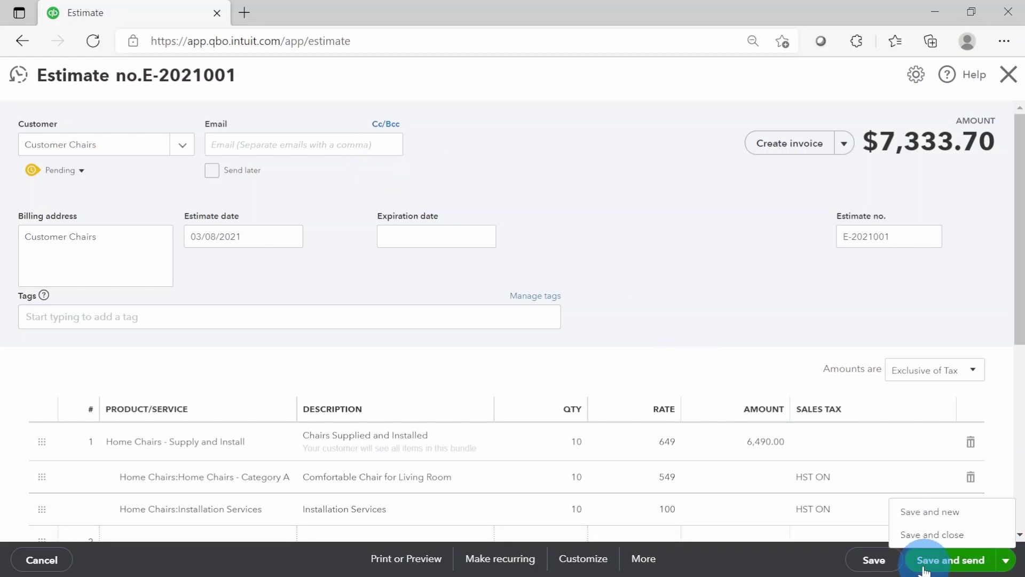
# Save and close estimate E-2021001, then briefly check the search panel.
pyautogui.click(917, 534)
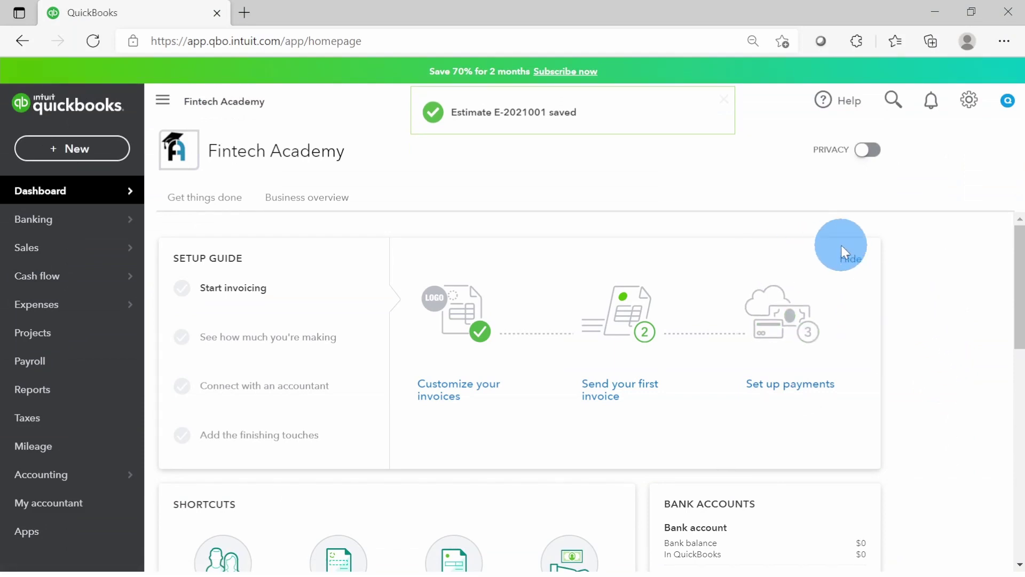
pyautogui.click(892, 104)
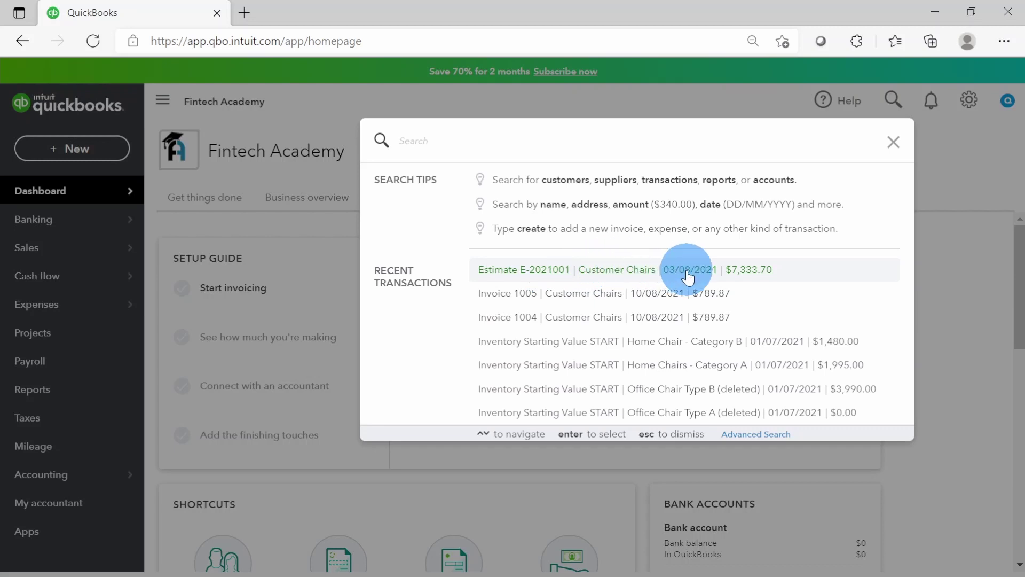
pyautogui.click(953, 305)
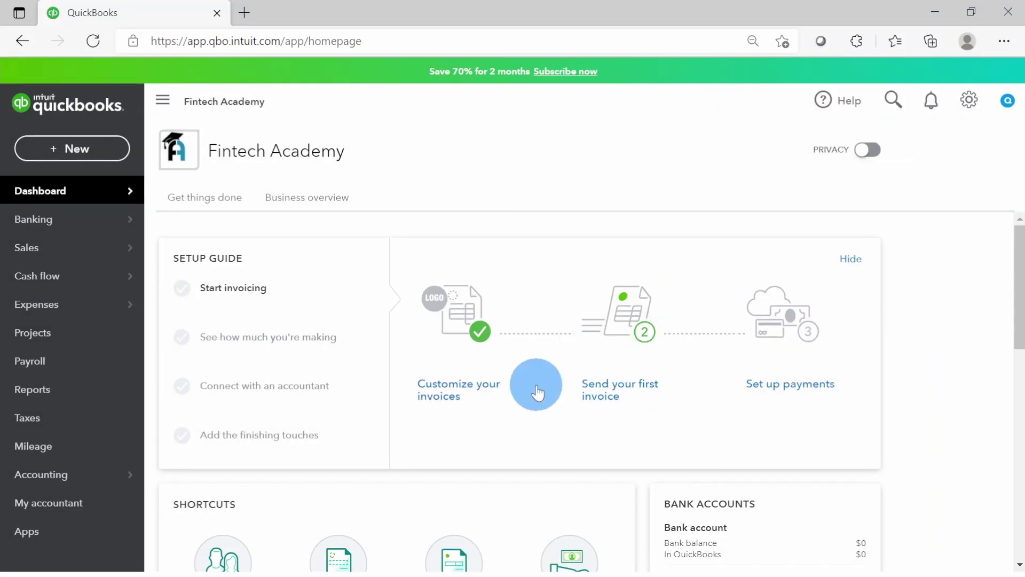
pyautogui.moveTo(53, 256)
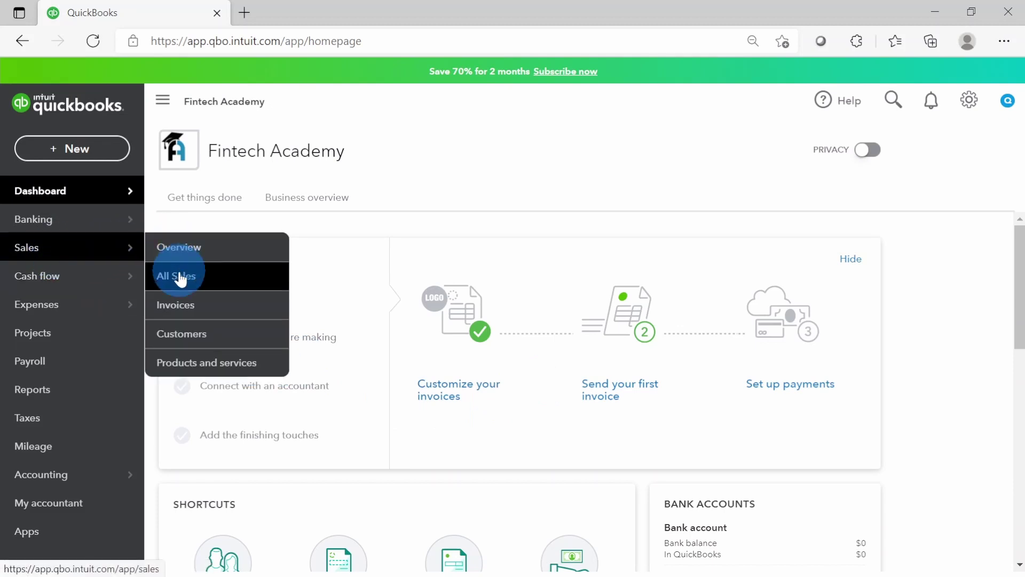
# Open Customer Chairs' record from Sales > Customers and sort its transactions by type.
pyautogui.click(198, 336)
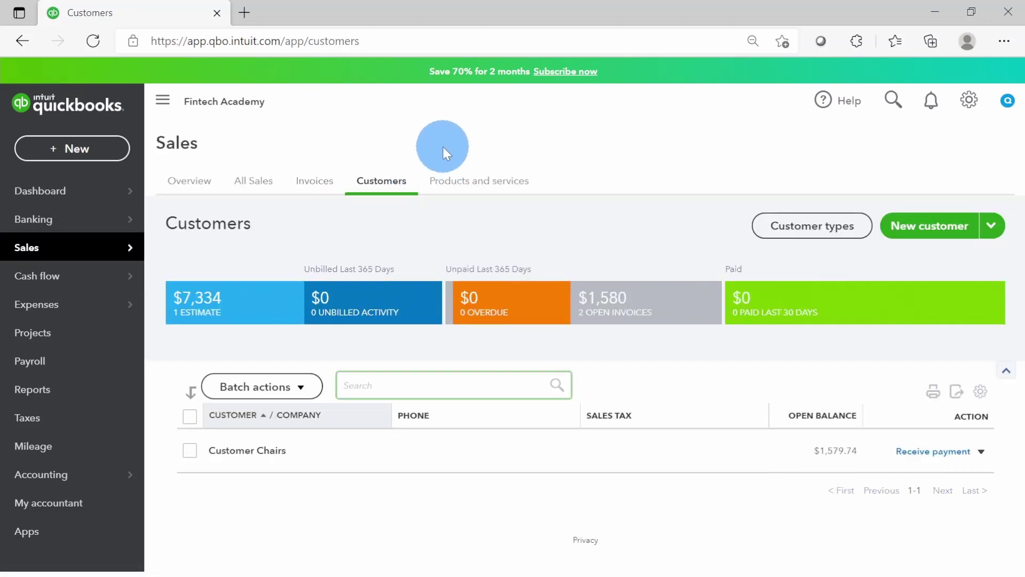
pyautogui.click(266, 451)
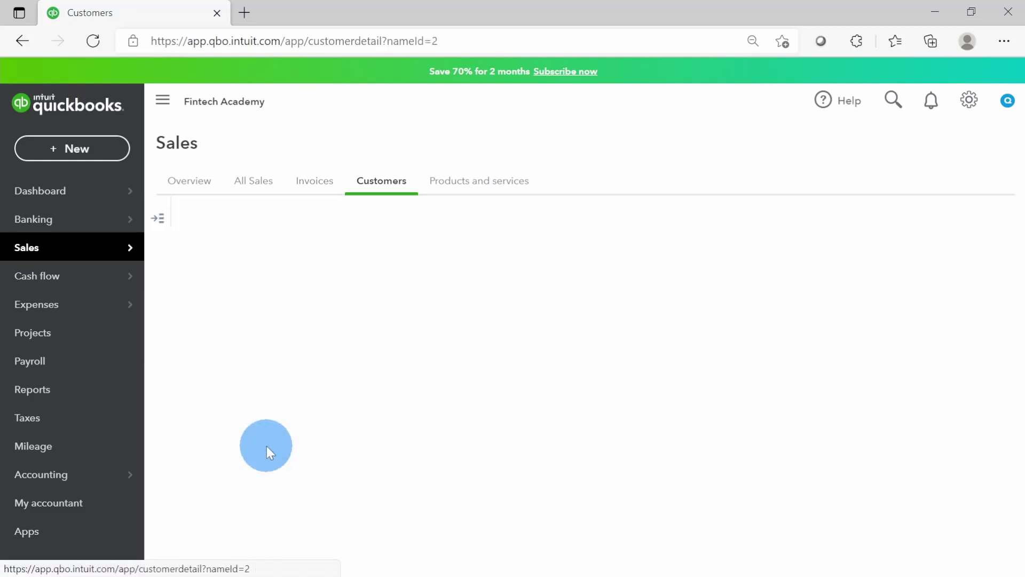
pyautogui.scroll(-2, 514, 325)
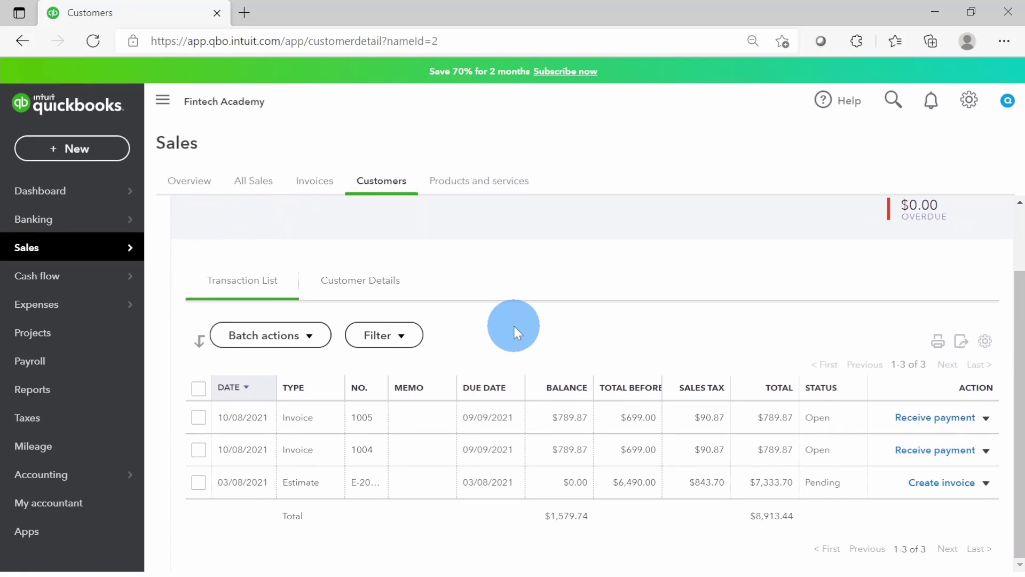
pyautogui.click(294, 388)
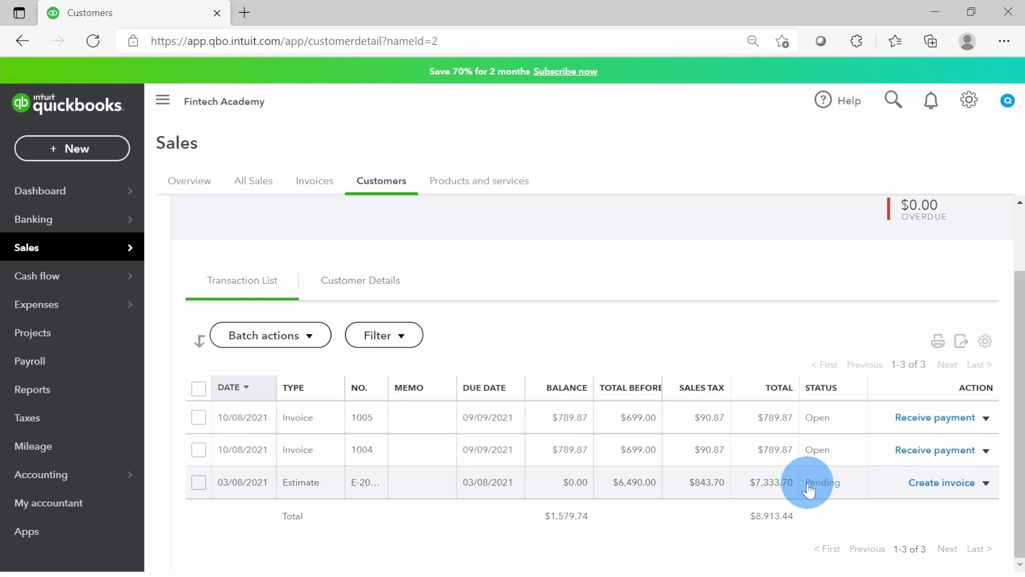
pyautogui.scroll(1, 809, 490)
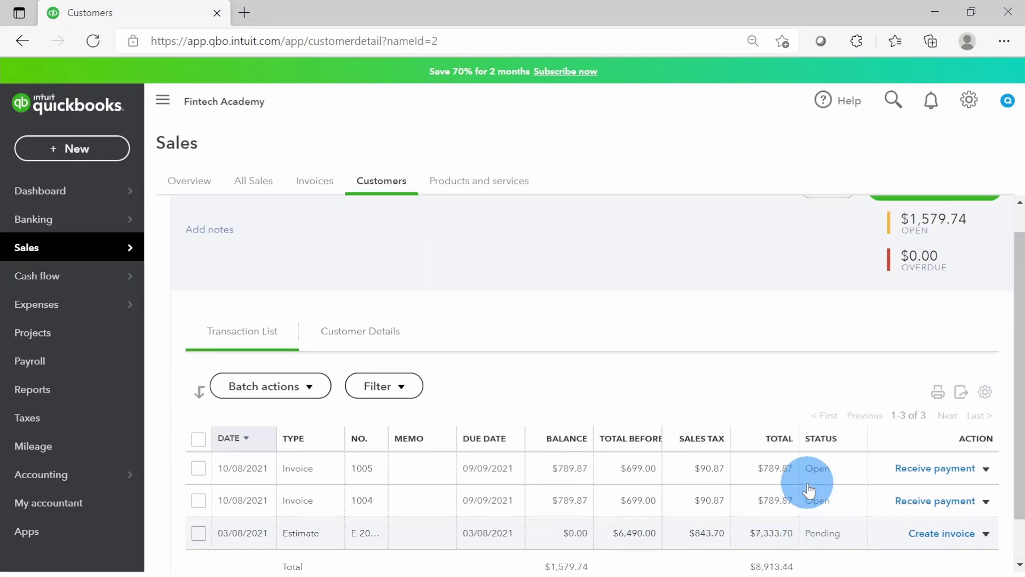